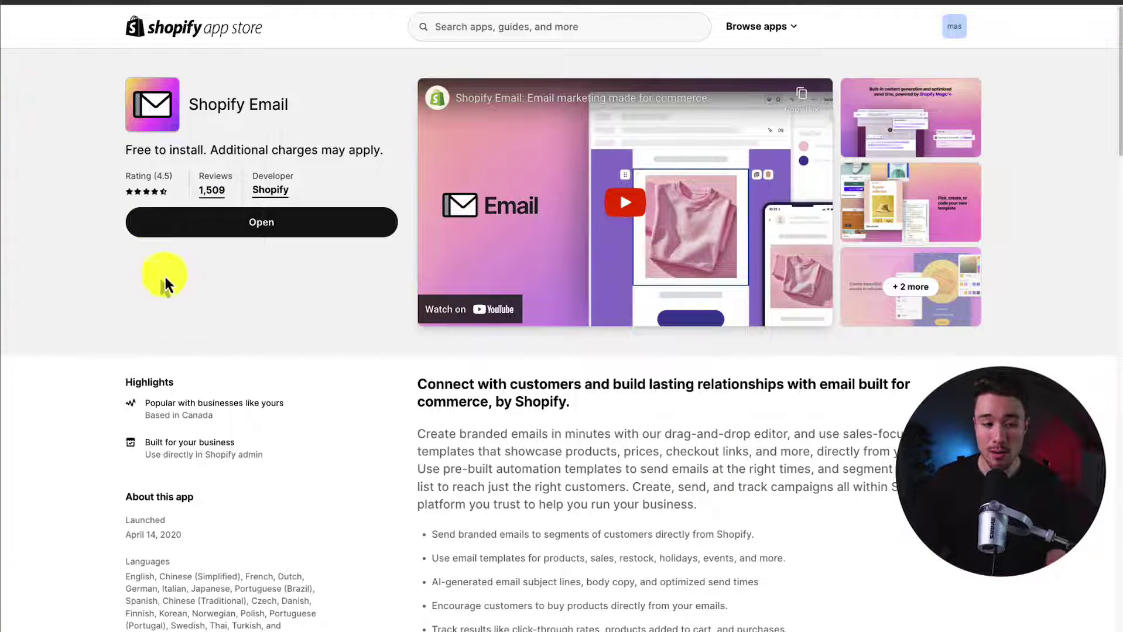
# Step: Search the app store for 'email' and review Shopify Email's free-emails pricing line
pyautogui.scroll(-3, 189, 305)
pyautogui.scroll(3, 188, 305)
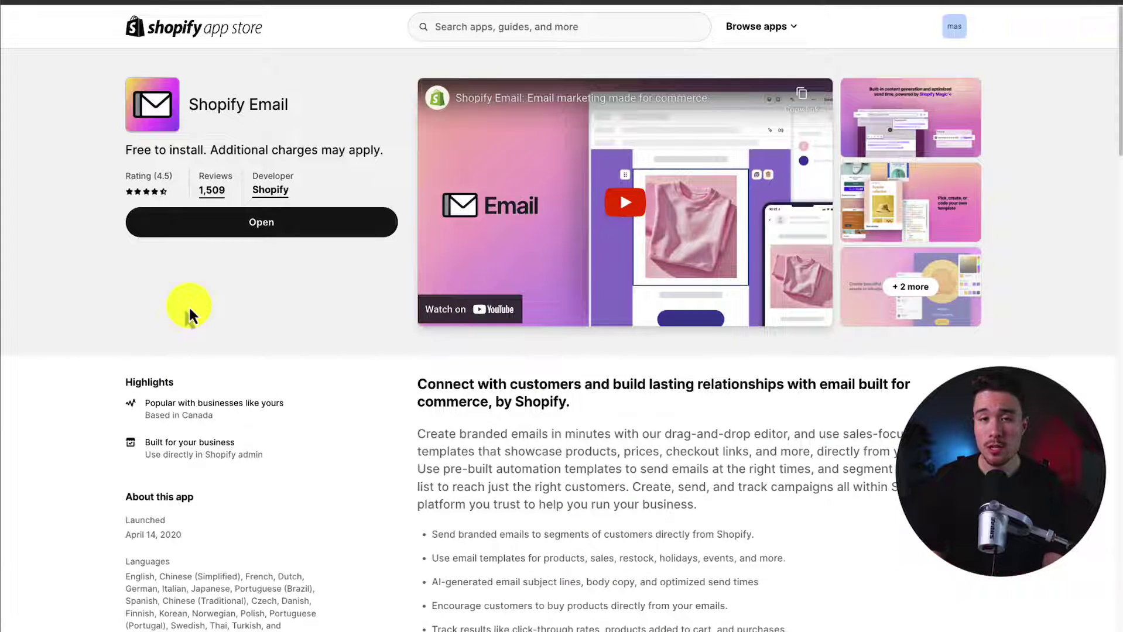
pyautogui.click(512, 22)
pyautogui.write('email')
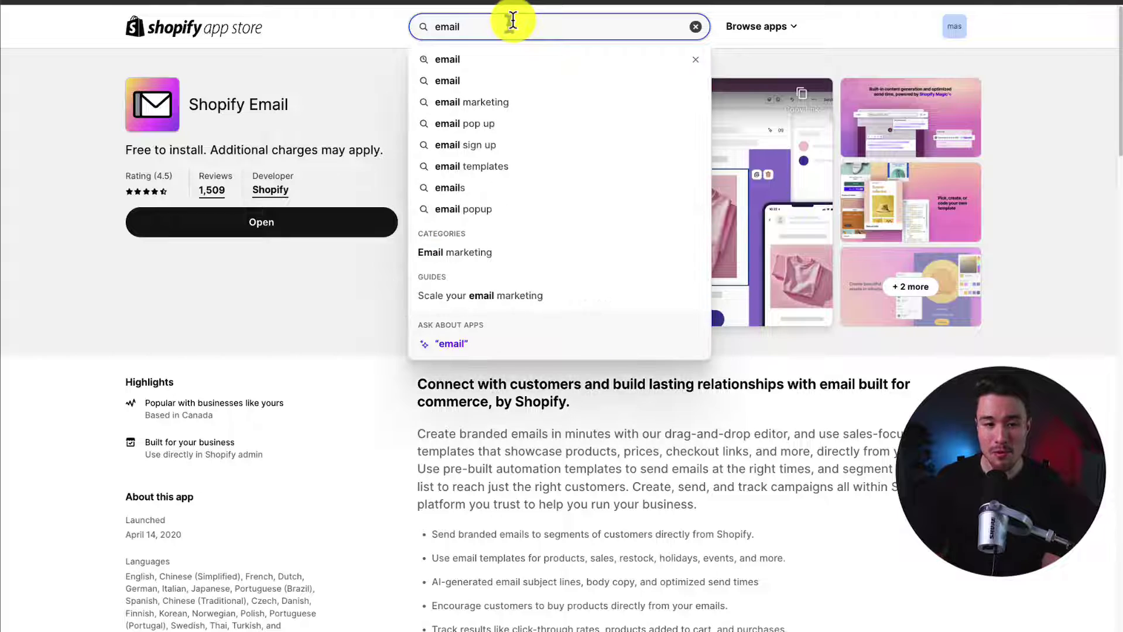
pyautogui.press('Return')
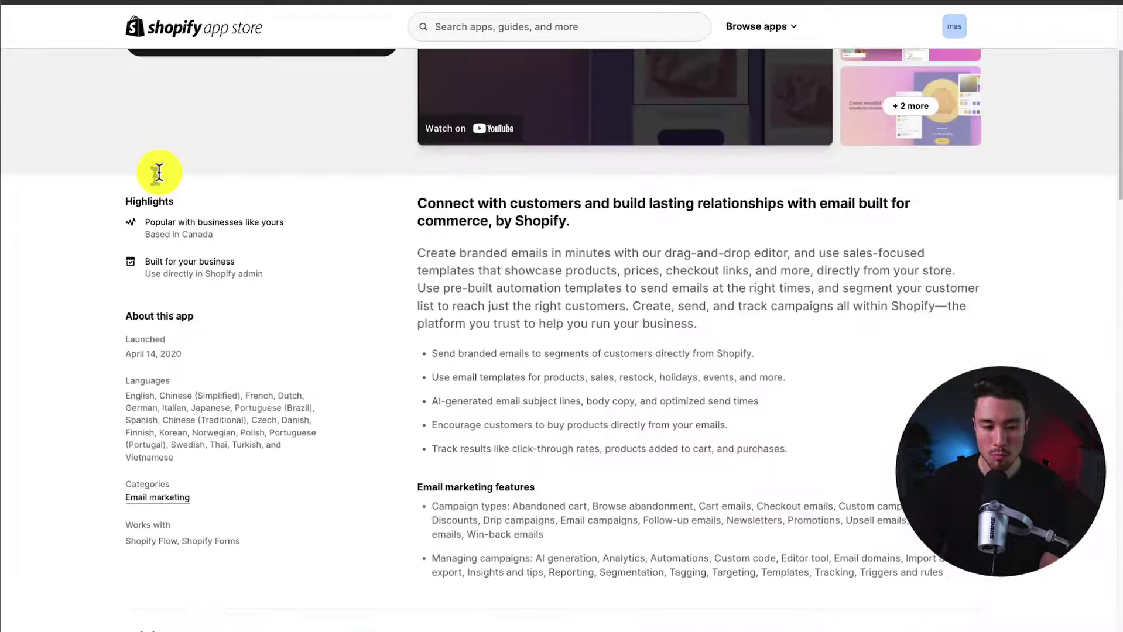
pyautogui.scroll(-3, 157, 171)
pyautogui.scroll(-2, 159, 171)
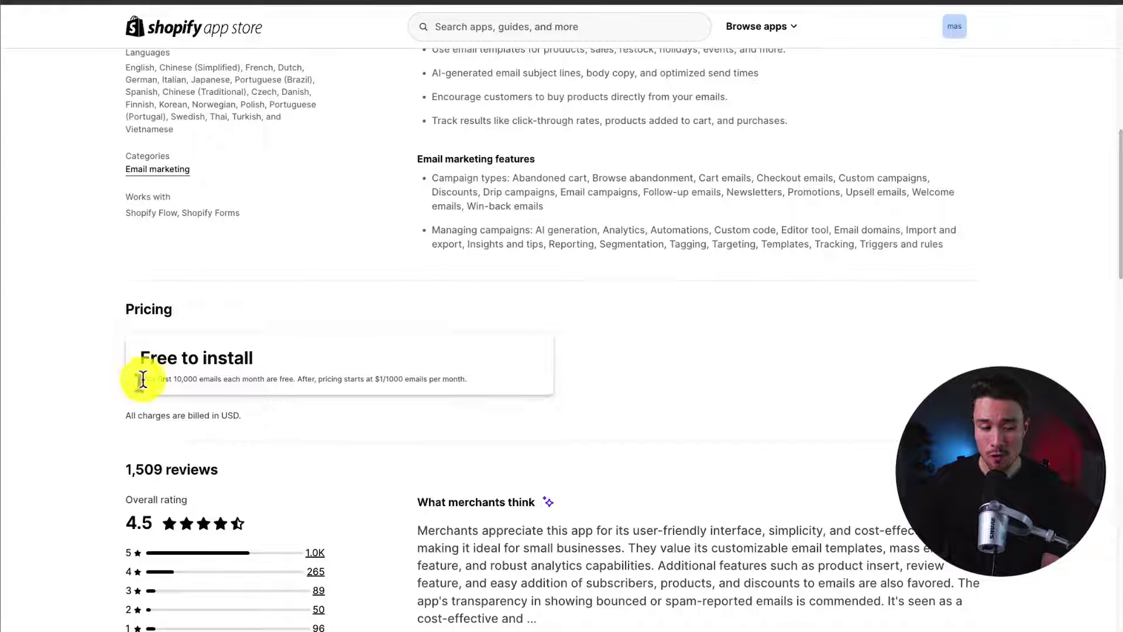
pyautogui.moveTo(143, 379); pyautogui.dragTo(267, 390)
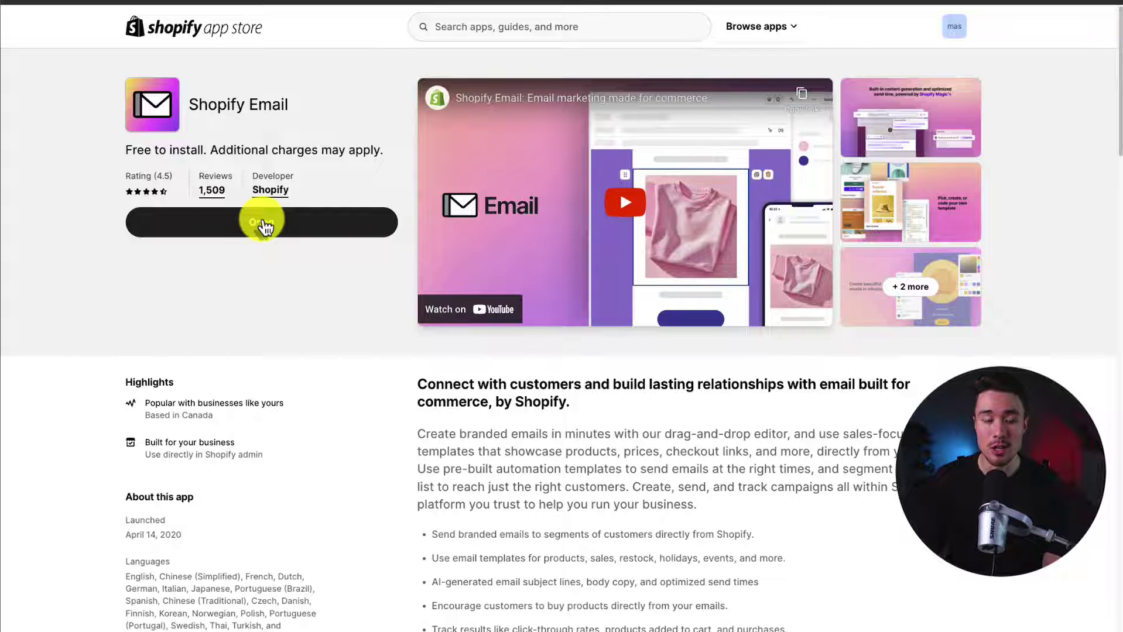
# Step: Open Shopify Email in the admin and look over its Settings, including template branding
pyautogui.click(263, 224)
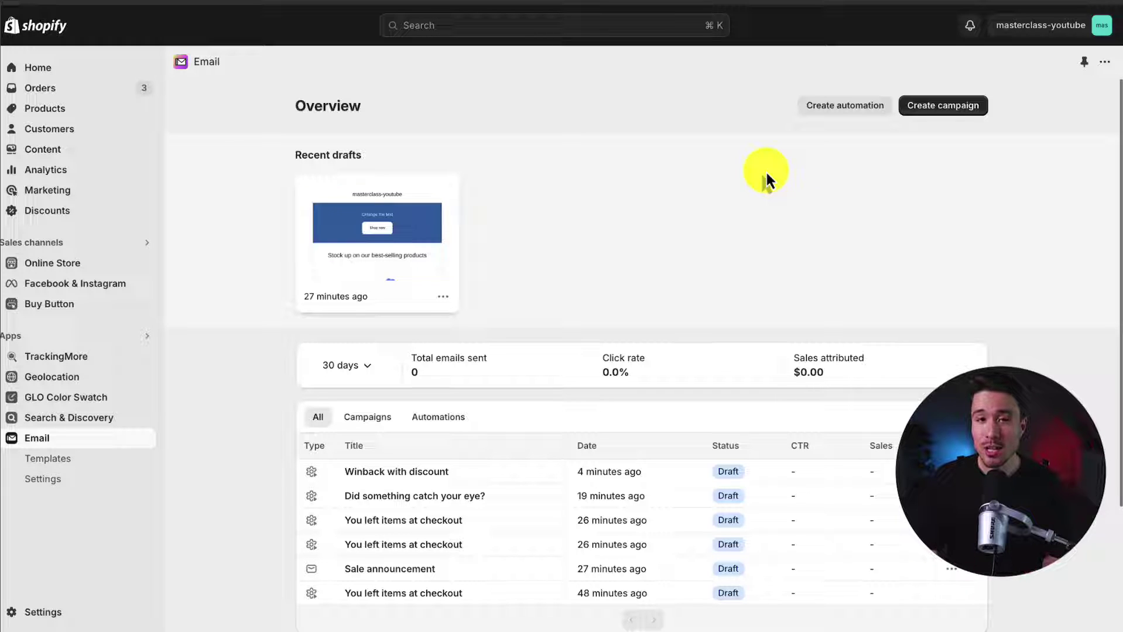
pyautogui.click(42, 479)
pyautogui.scroll(-6, 995, 295)
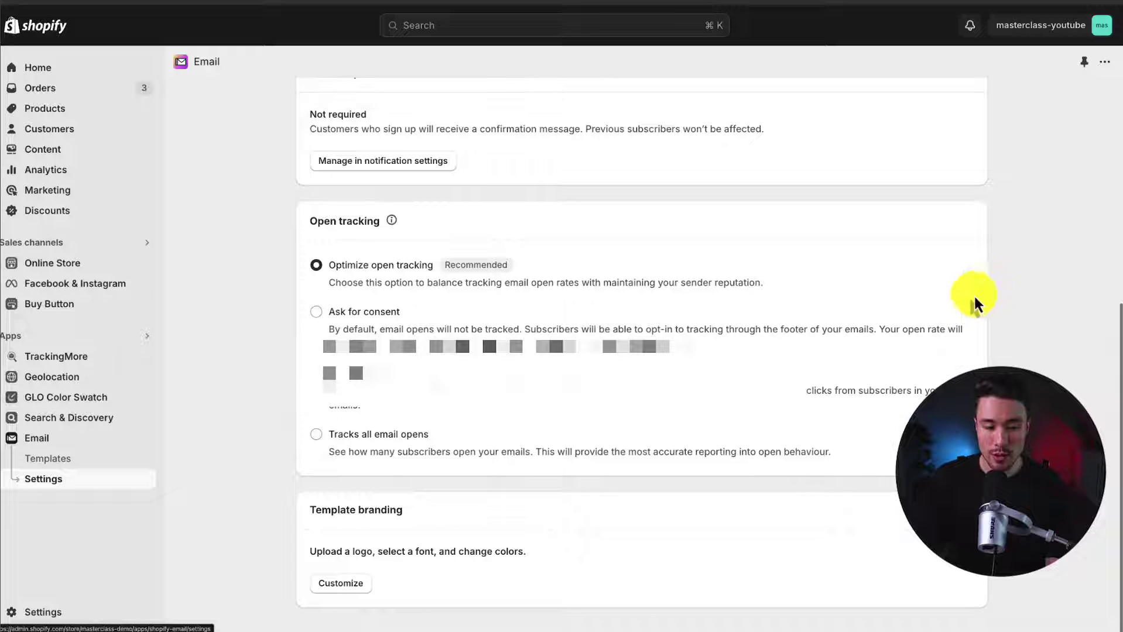
pyautogui.moveTo(330, 514); pyautogui.dragTo(450, 514)
pyautogui.click(450, 514)
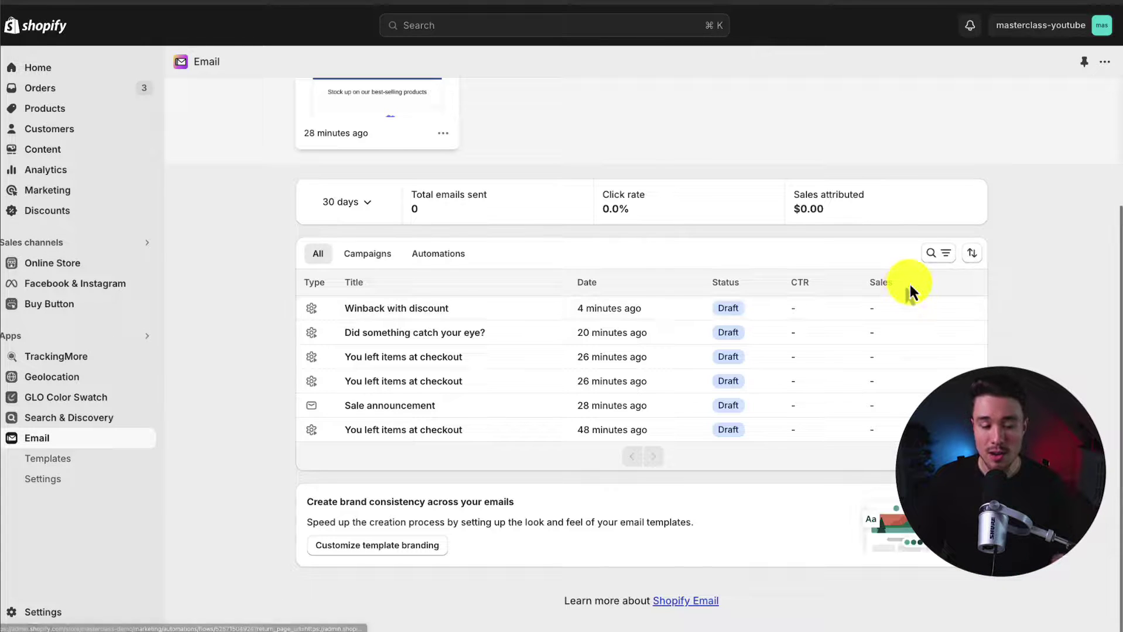
pyautogui.scroll(3, 909, 281)
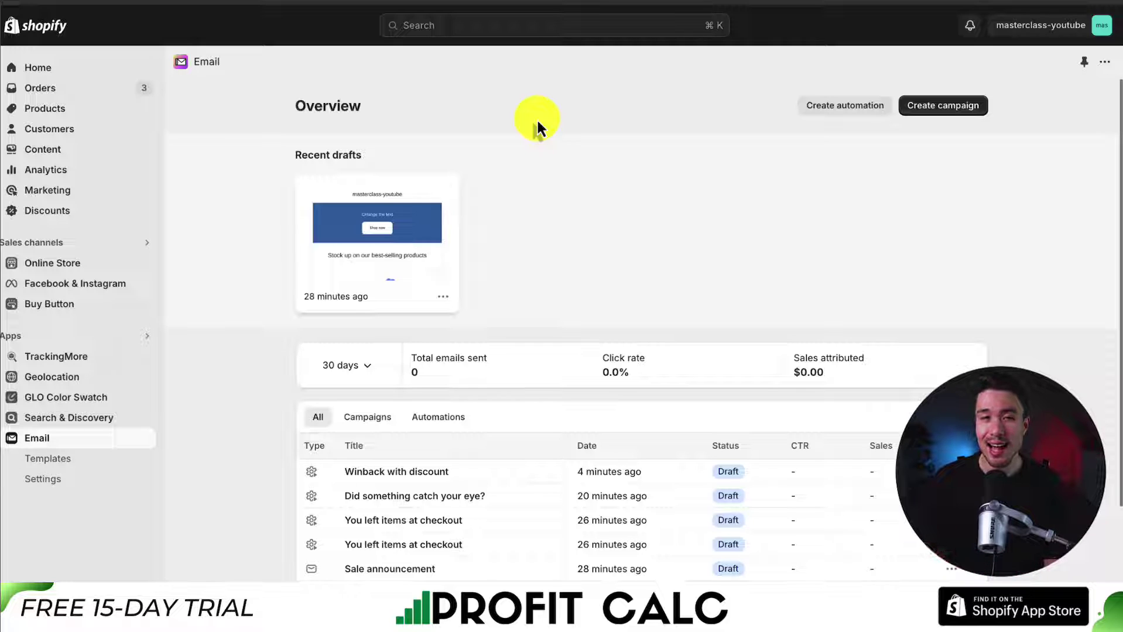
# Step: Start a new automation and scroll the templates down to the Welcome email series cards
pyautogui.click(811, 109)
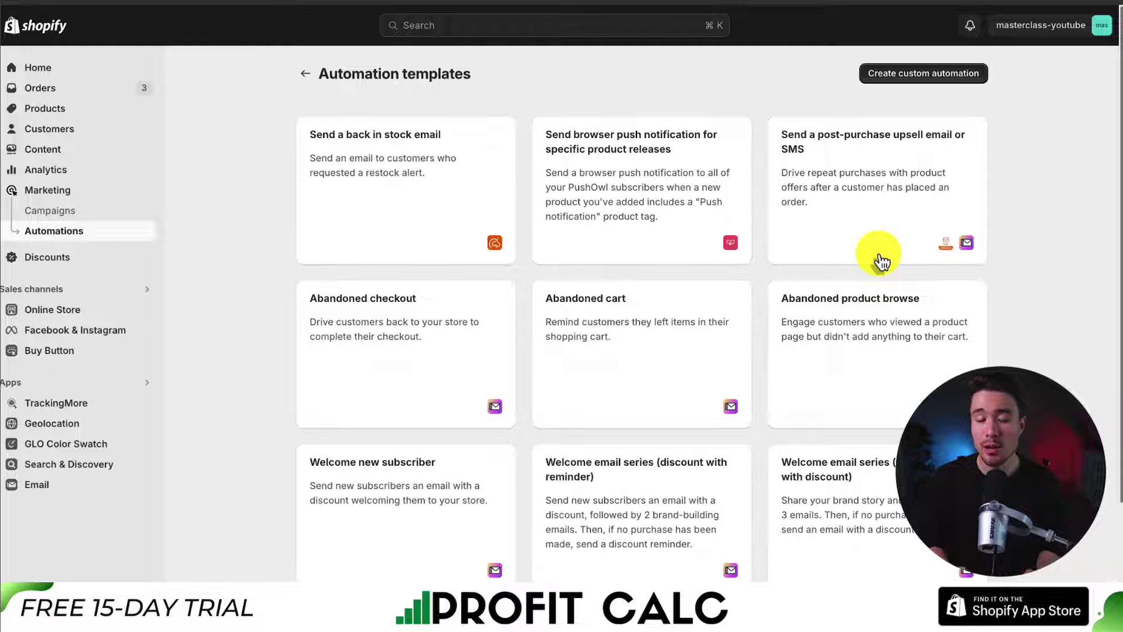
pyautogui.scroll(-3, 881, 262)
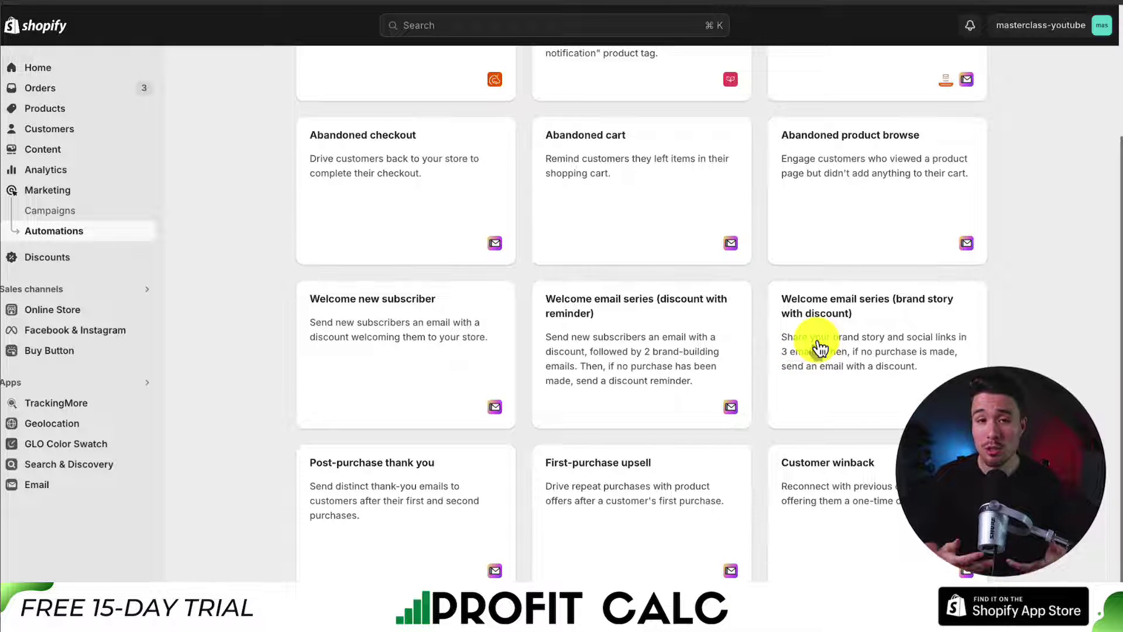
# Step: Open the Welcome email series (discount with reminder) template and review its four planned emails
pyautogui.click(670, 351)
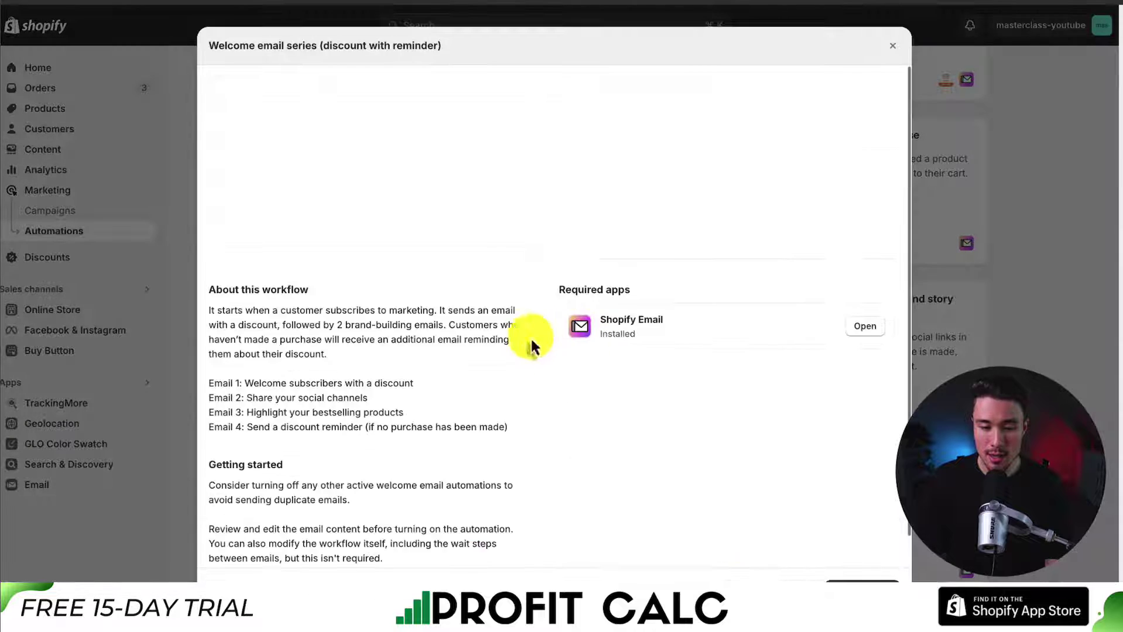
pyautogui.scroll(-1, 404, 331)
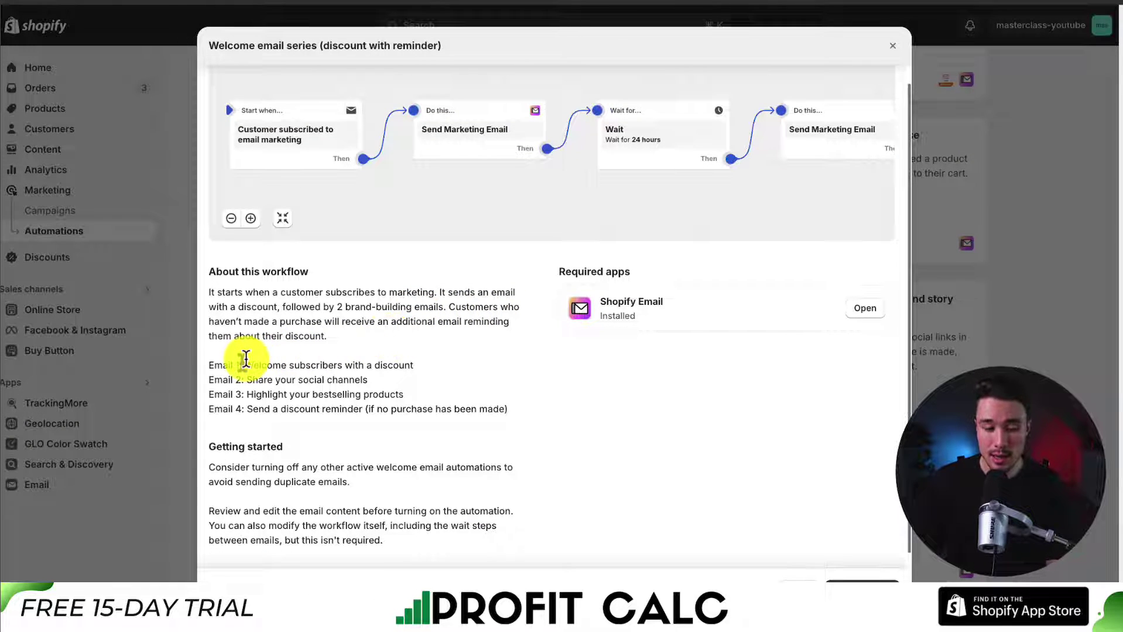
pyautogui.moveTo(245, 364); pyautogui.dragTo(521, 431)
pyautogui.click(521, 431)
pyautogui.scroll(1, 521, 200)
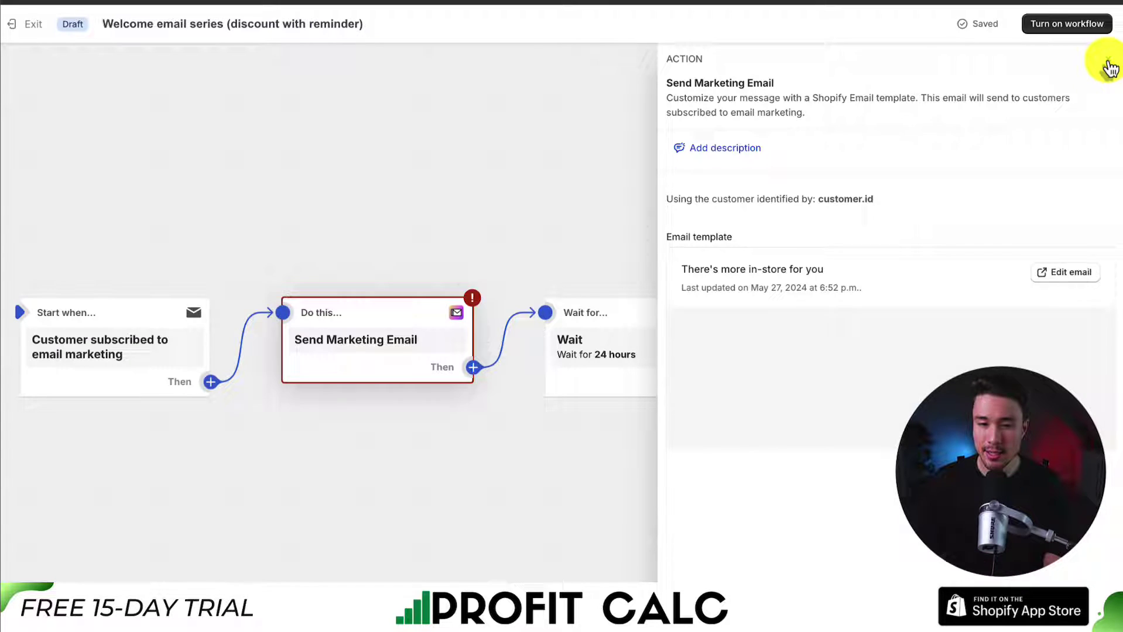
# Step: Add a Condition step after the last discount-reminder email in the workflow
pyautogui.click(1109, 66)
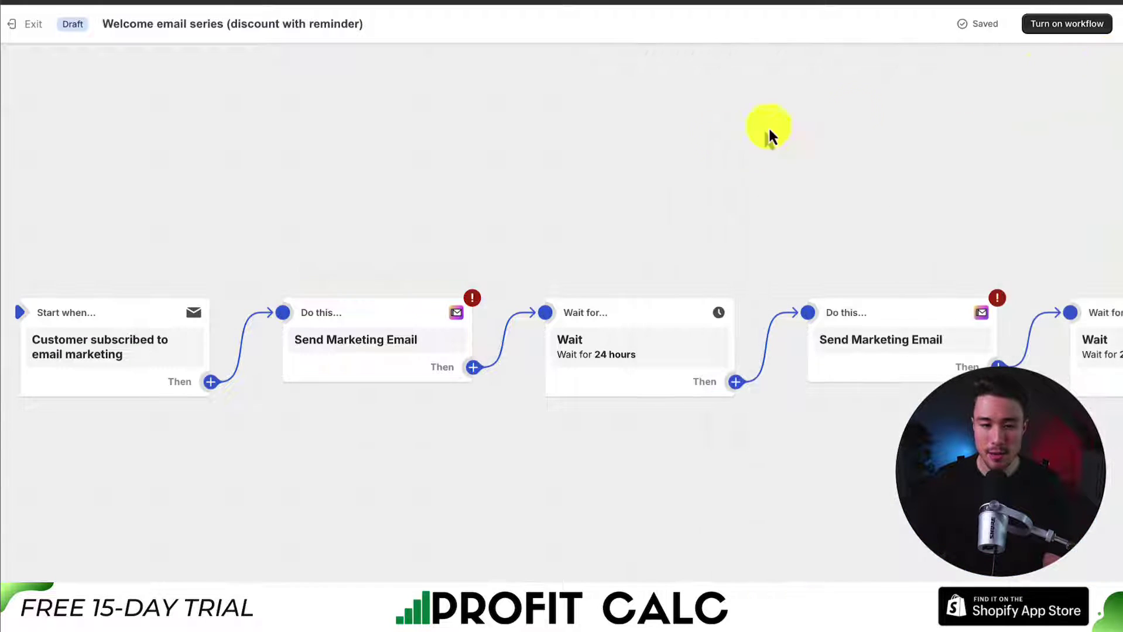
pyautogui.moveTo(619, 172); pyautogui.dragTo(478, 178)
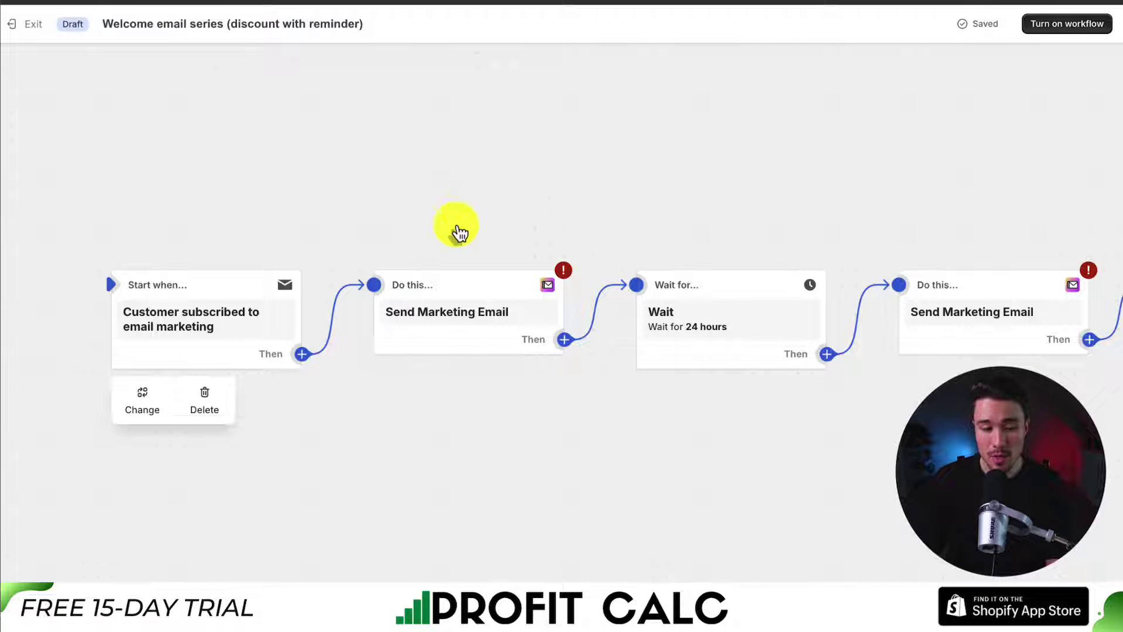
pyautogui.moveTo(364, 424); pyautogui.dragTo(246, 427)
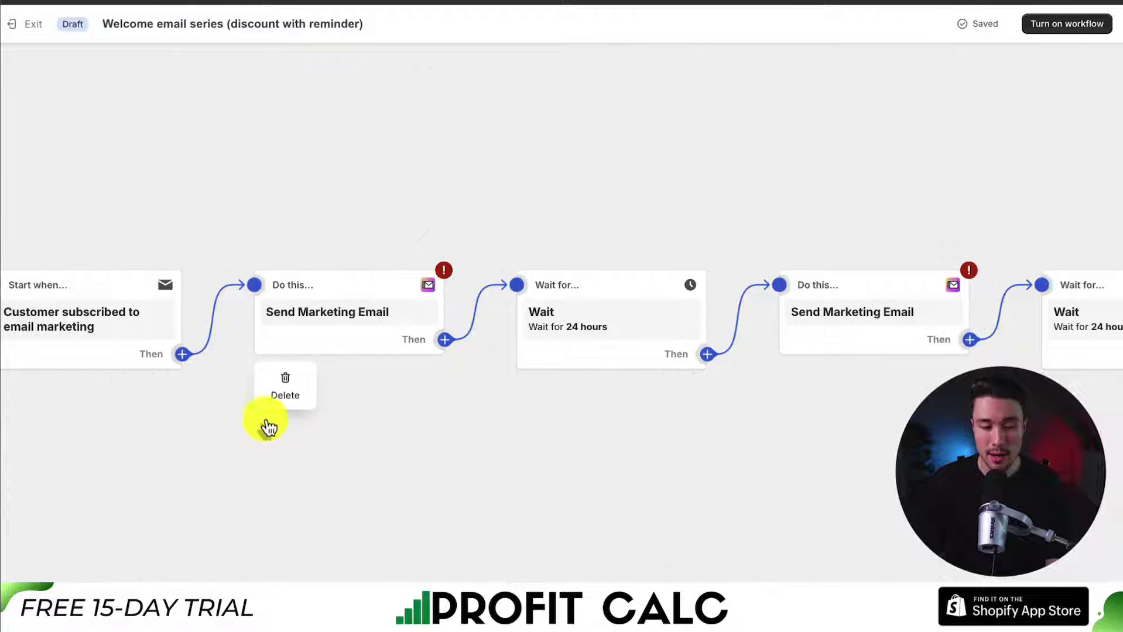
pyautogui.moveTo(531, 421); pyautogui.dragTo(376, 418)
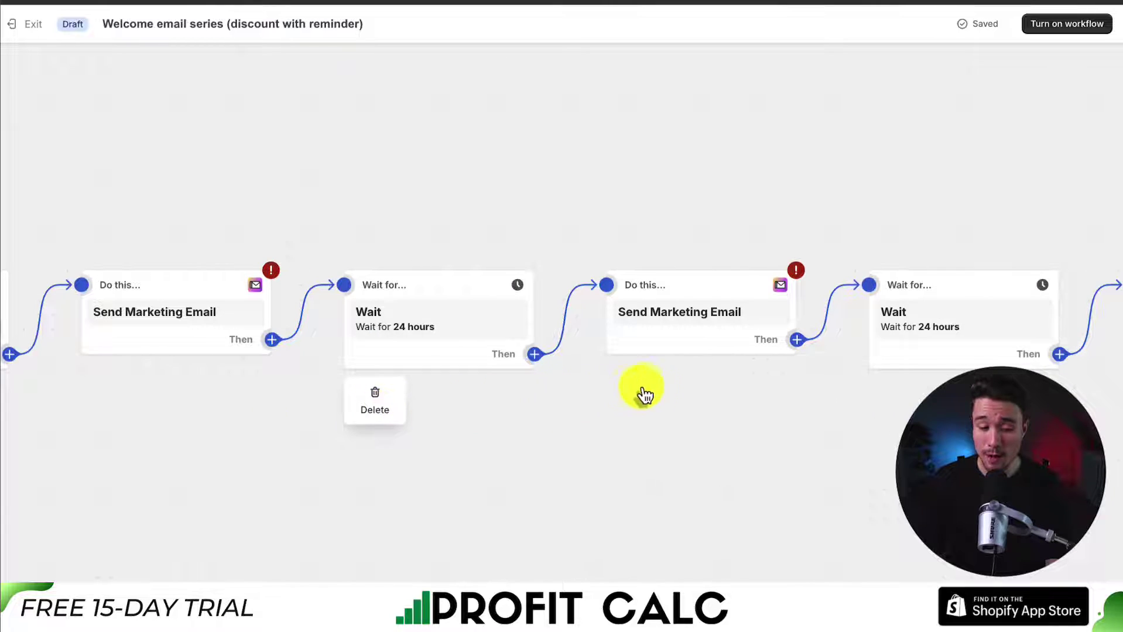
pyautogui.moveTo(718, 382); pyautogui.dragTo(526, 392)
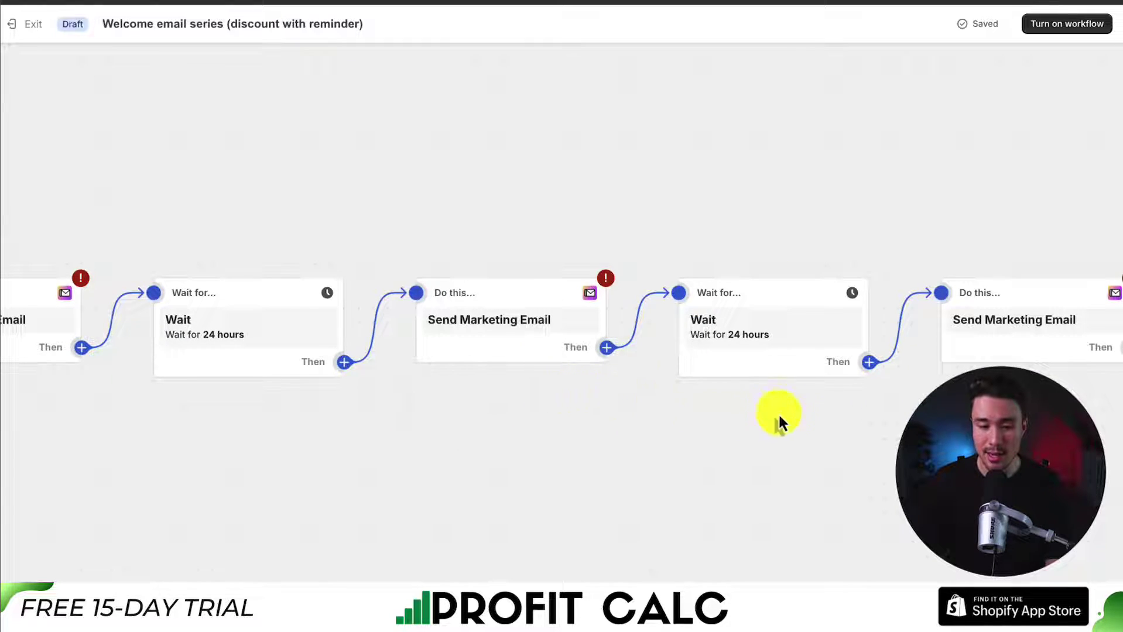
pyautogui.moveTo(847, 419); pyautogui.dragTo(601, 410)
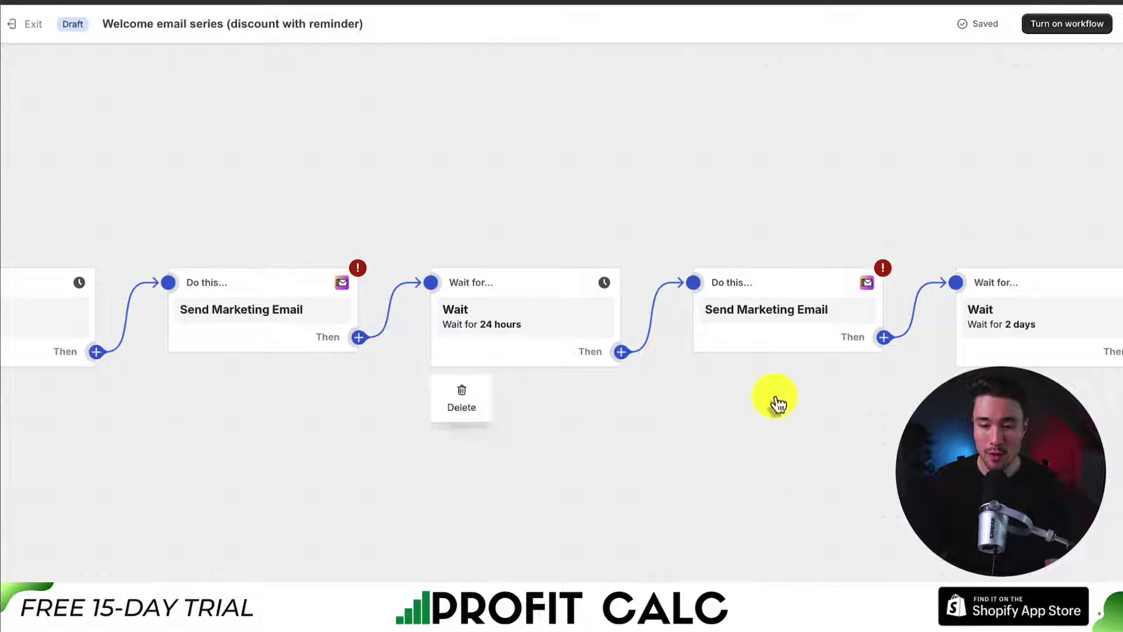
pyautogui.moveTo(779, 404); pyautogui.dragTo(614, 401)
pyautogui.moveTo(688, 404); pyautogui.dragTo(577, 409)
pyautogui.moveTo(717, 388); pyautogui.dragTo(451, 386)
pyautogui.moveTo(797, 433); pyautogui.dragTo(583, 439)
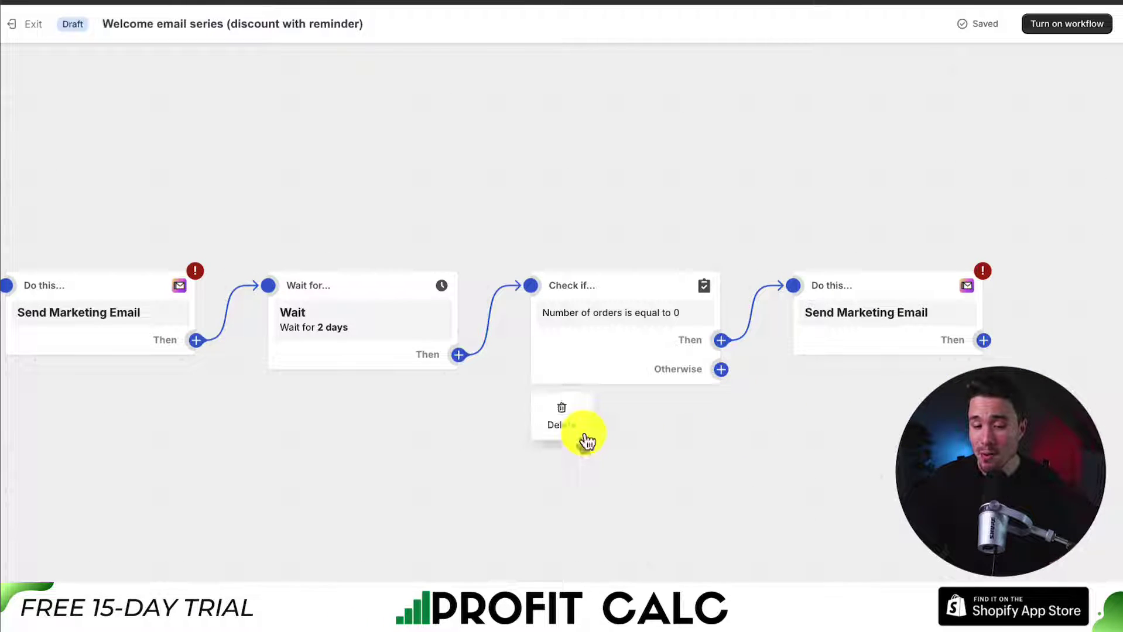
pyautogui.moveTo(890, 323)
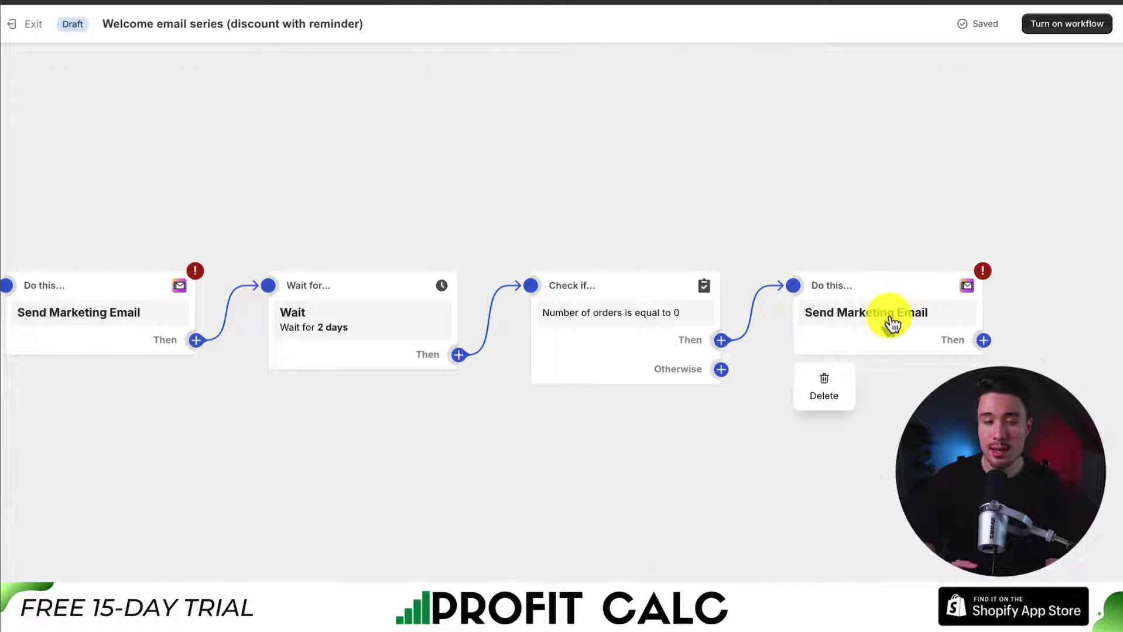
pyautogui.click(985, 341)
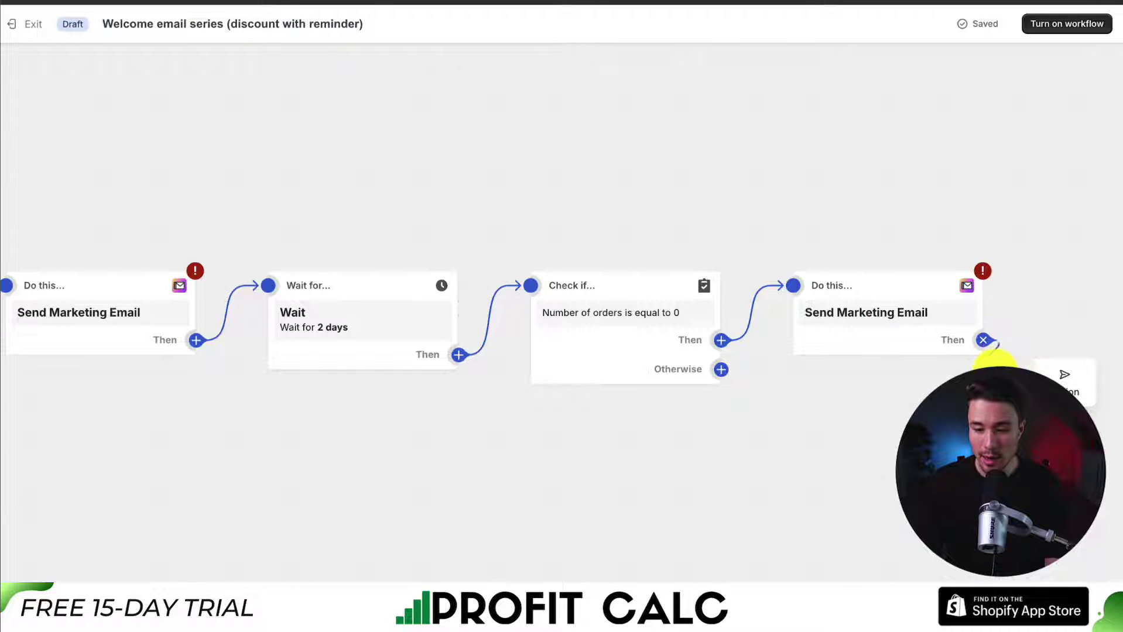
pyautogui.click(1065, 381)
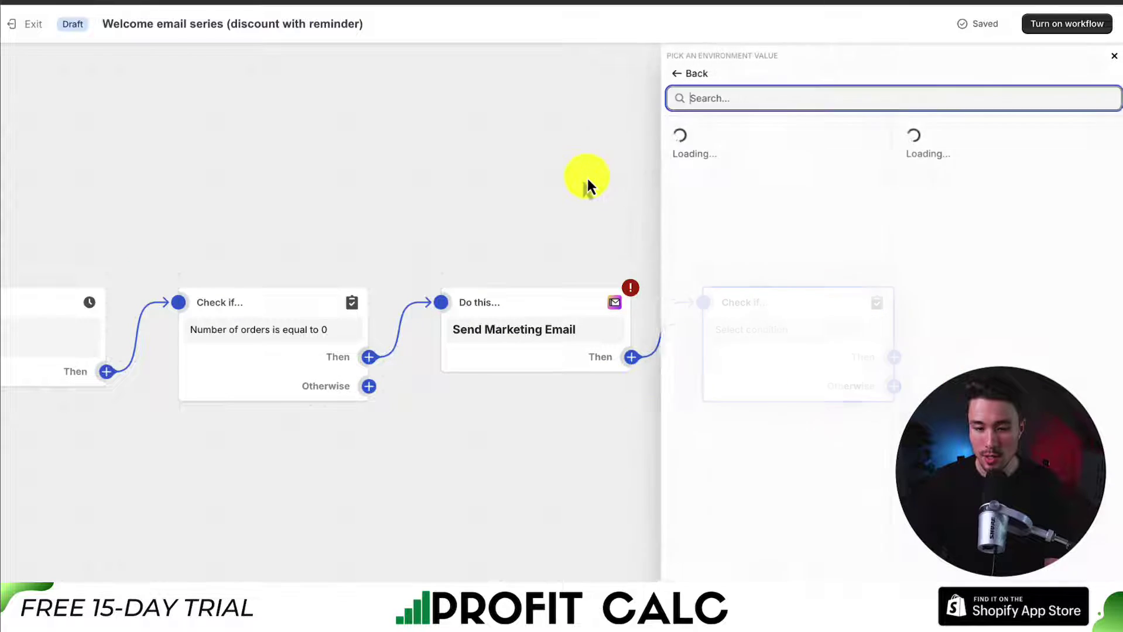
pyautogui.click(571, 181)
# Step: Browse the Email app's actions for the step after the condition, adding none, and return to the earlier 24-hour wait
pyautogui.click(894, 357)
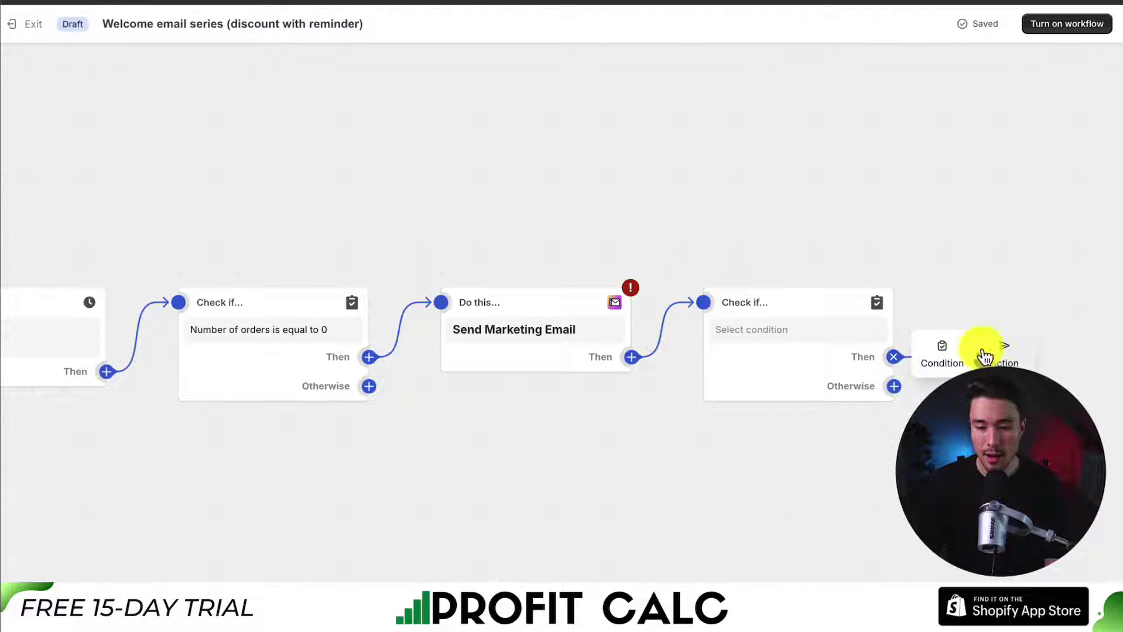
pyautogui.click(998, 351)
pyautogui.click(810, 297)
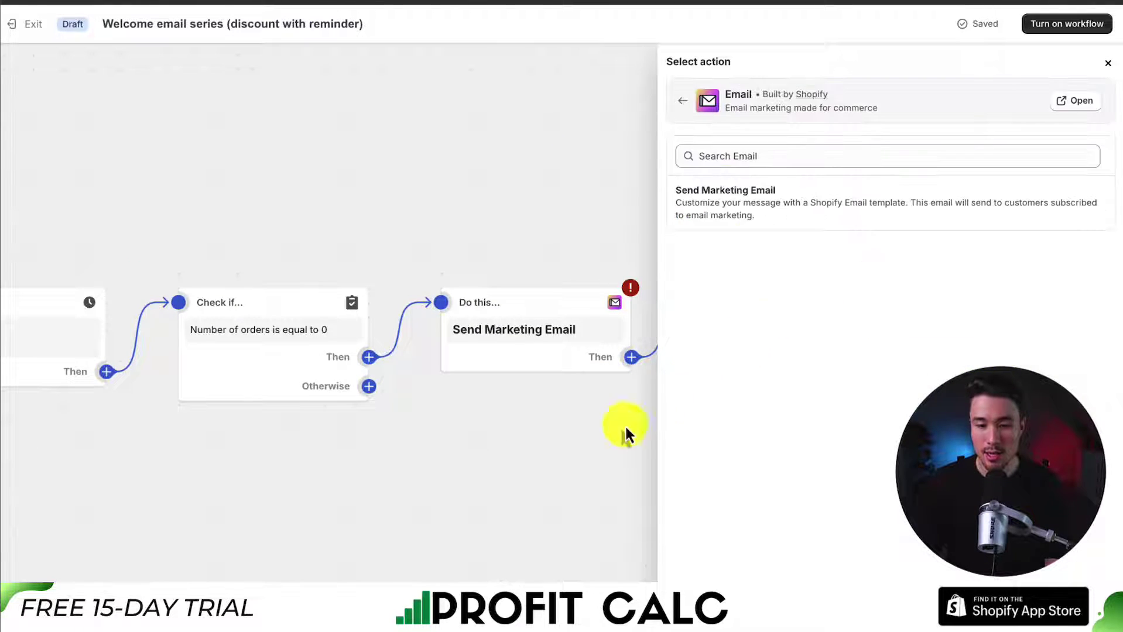
pyautogui.click(592, 457)
pyautogui.moveTo(592, 456); pyautogui.dragTo(828, 413)
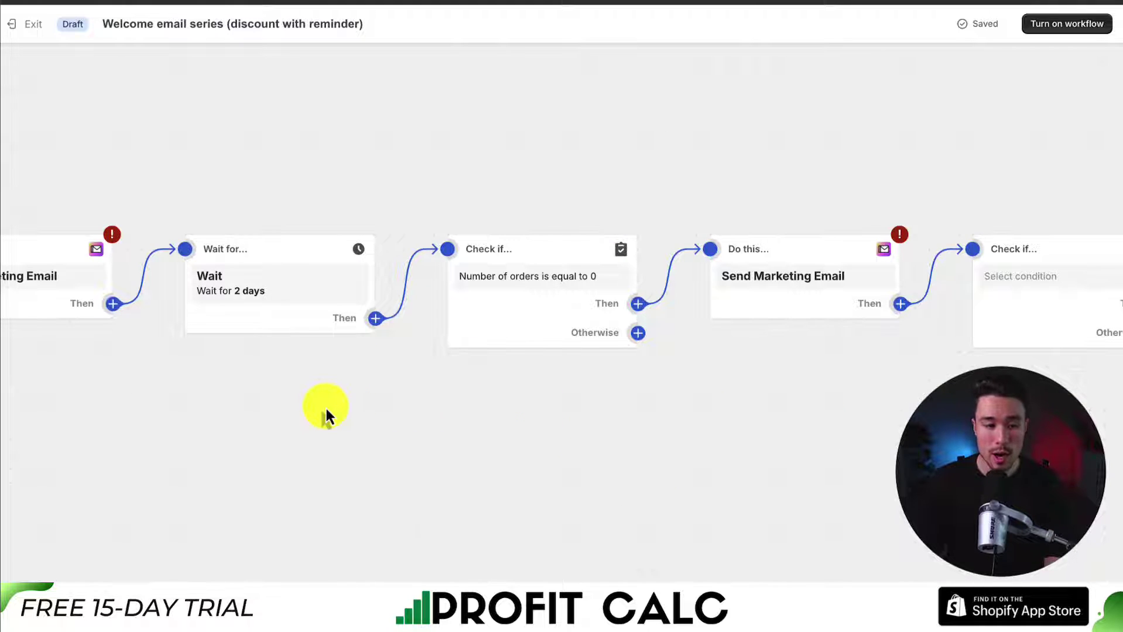
pyautogui.moveTo(324, 406); pyautogui.dragTo(935, 414)
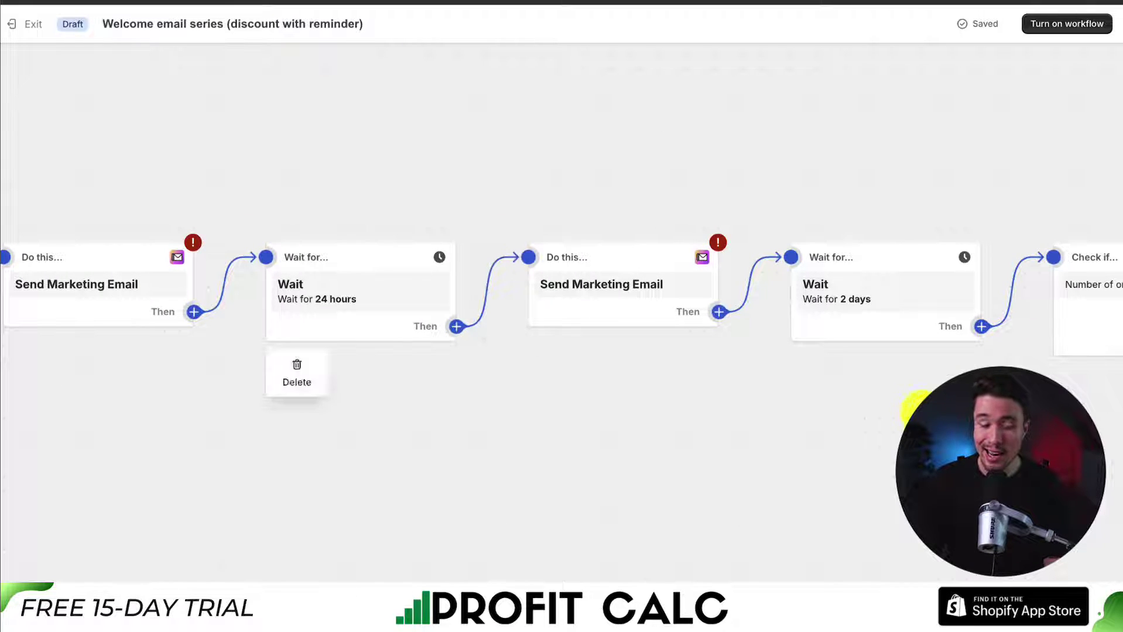
# Step: Change the 24-hour wait step's duration to 72 hours
pyautogui.click(368, 286)
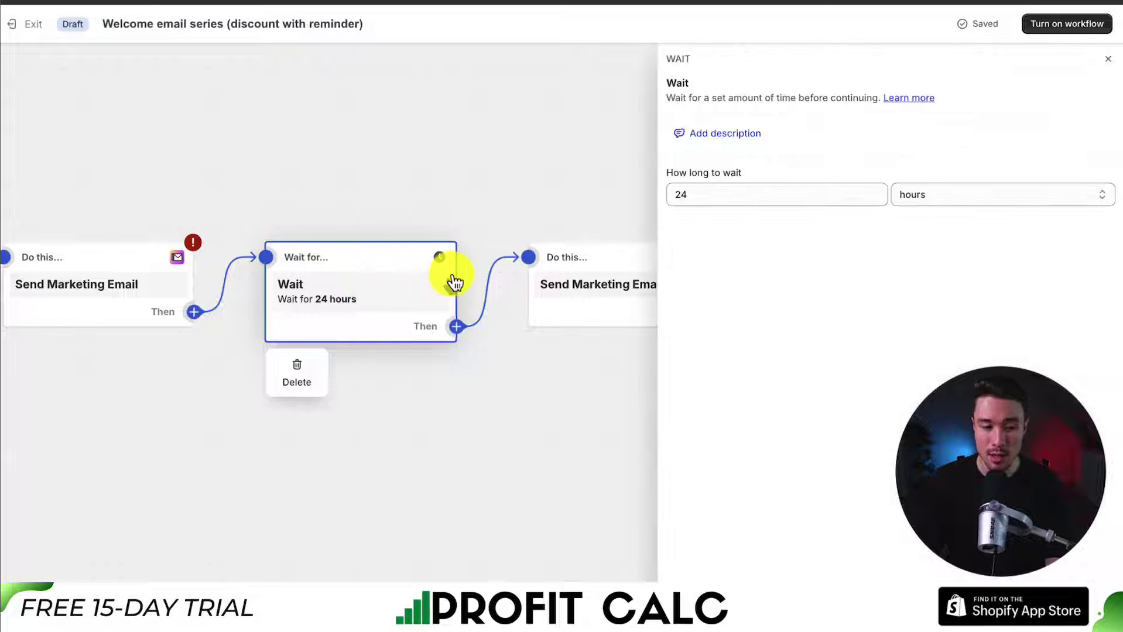
pyautogui.moveTo(732, 194); pyautogui.dragTo(657, 181)
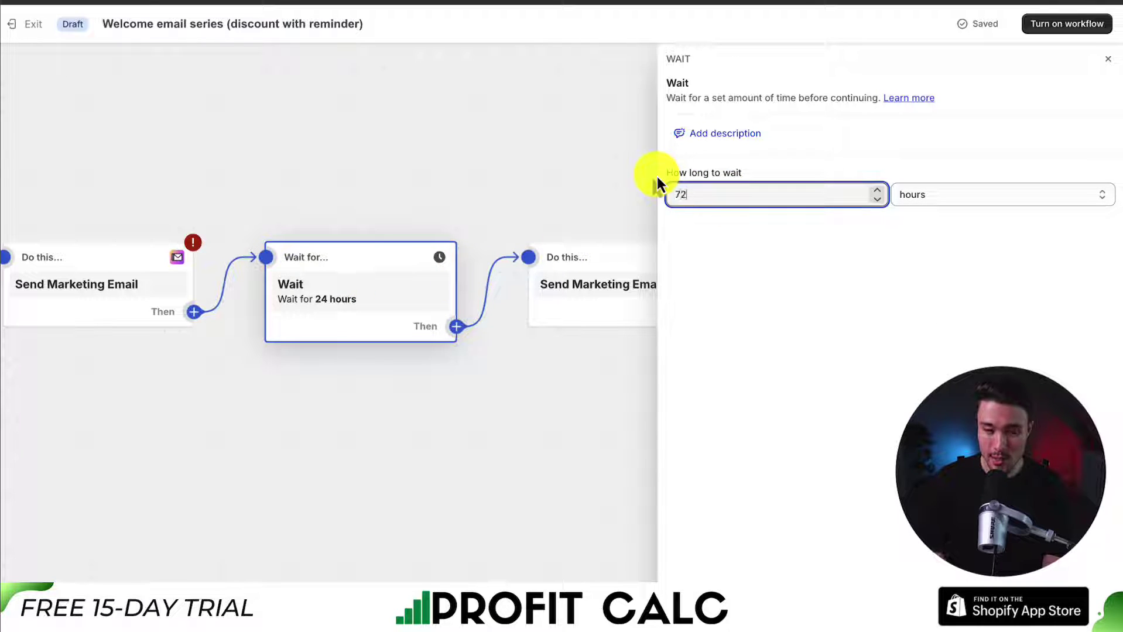
pyautogui.click(611, 460)
# Step: Open the first Send Marketing Email step's details and template preview
pyautogui.hscroll(-10, 767, 368)
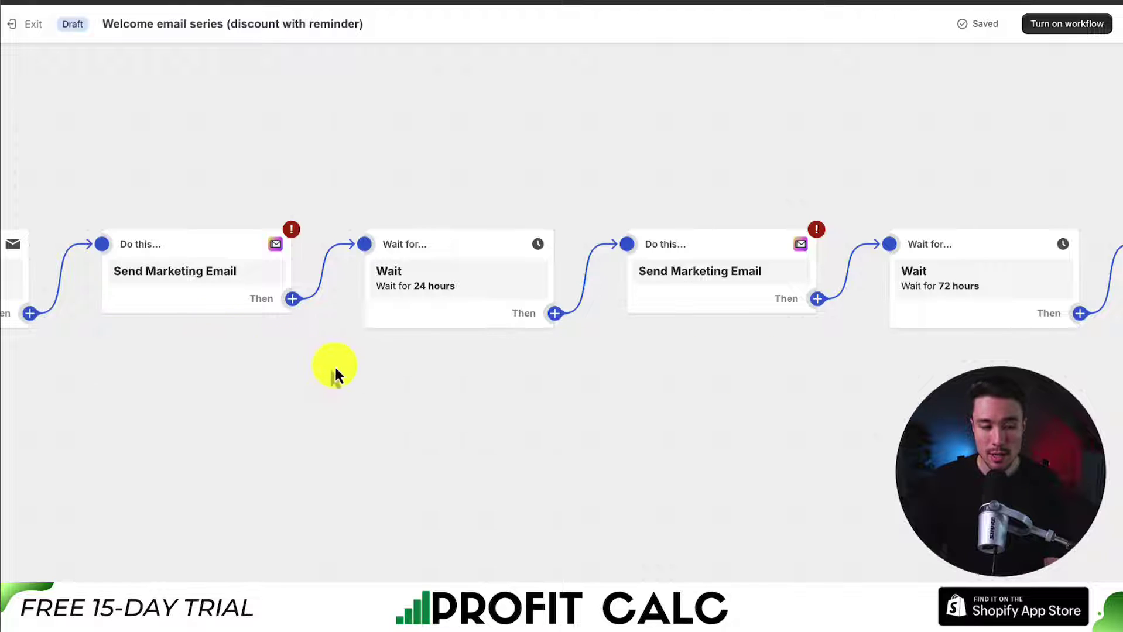
pyautogui.moveTo(335, 371); pyautogui.dragTo(598, 392)
pyautogui.click(433, 293)
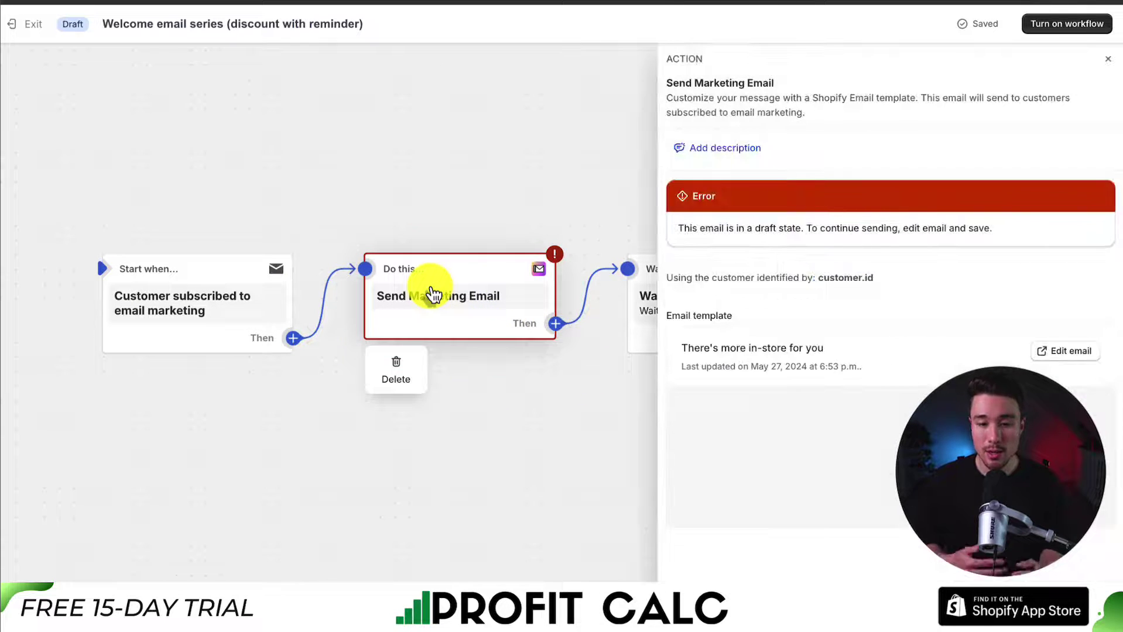
pyautogui.moveTo(702, 82); pyautogui.dragTo(789, 143)
pyautogui.scroll(-5, 791, 134)
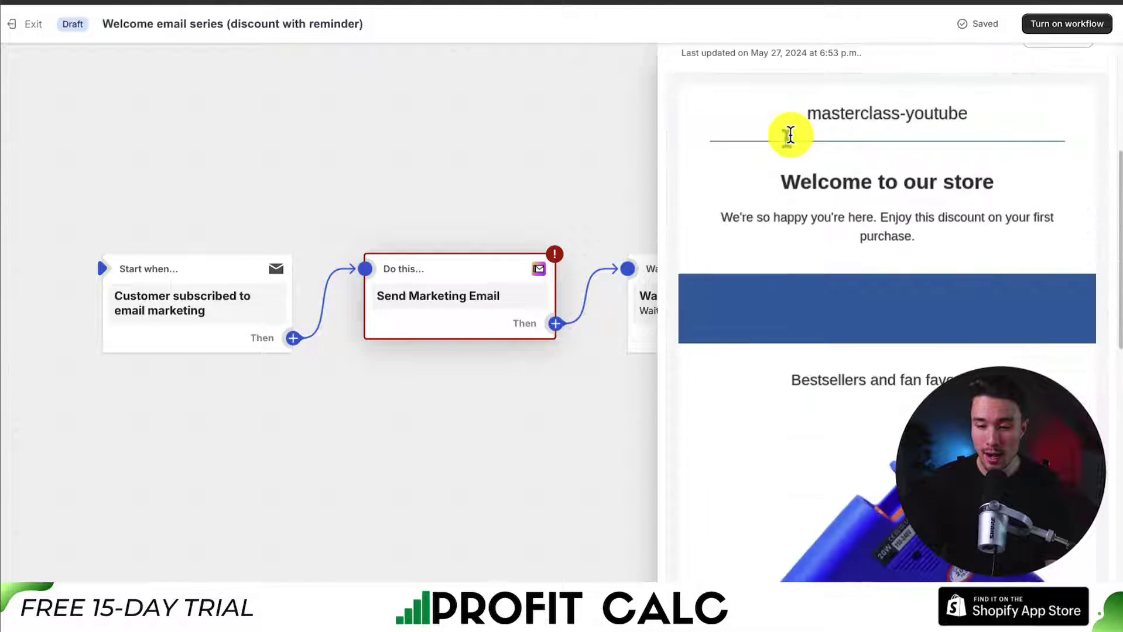
pyautogui.scroll(3, 791, 134)
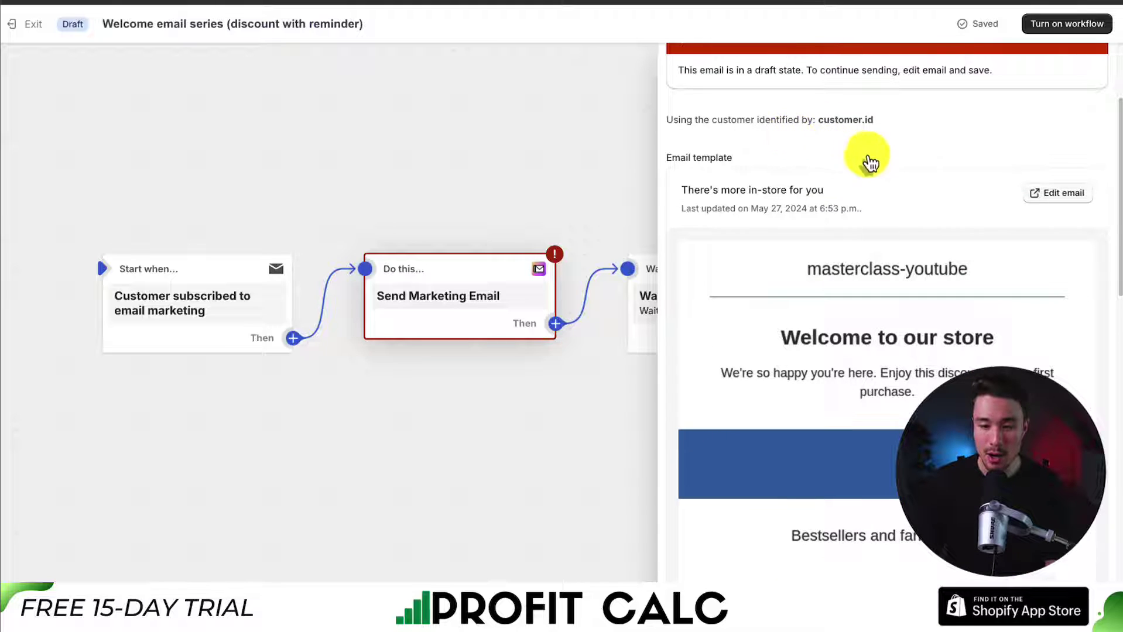
# Step: Open the first email in the editor and review its subject, preview text and discount block
pyautogui.click(1034, 201)
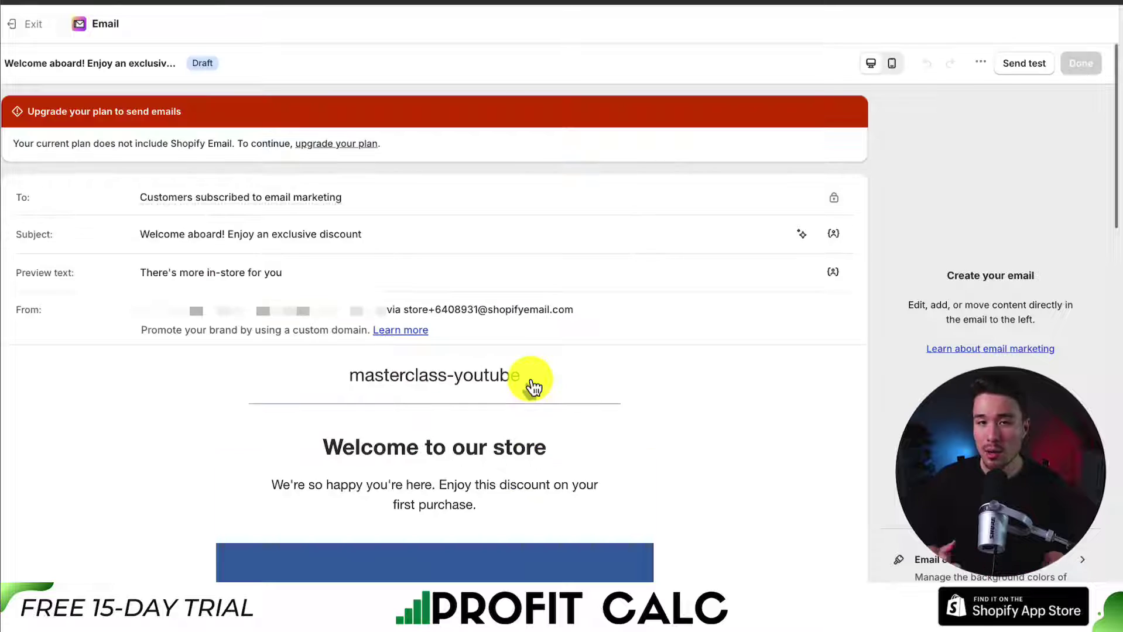
pyautogui.moveTo(142, 234); pyautogui.dragTo(667, 381)
pyautogui.scroll(-9, 667, 384)
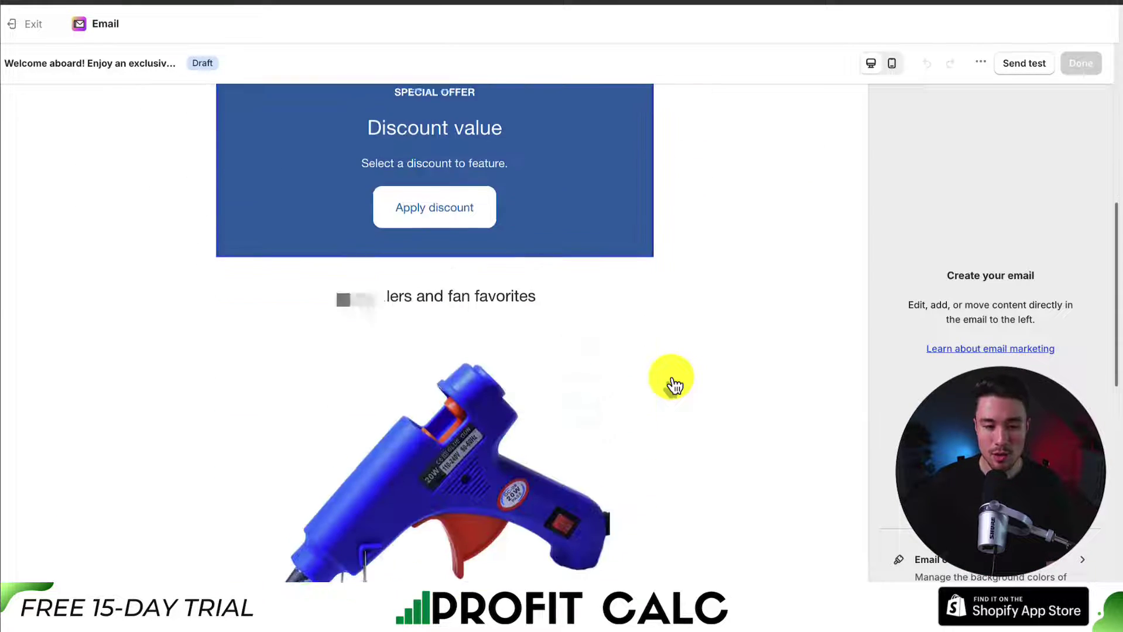
pyautogui.scroll(-1, 527, 351)
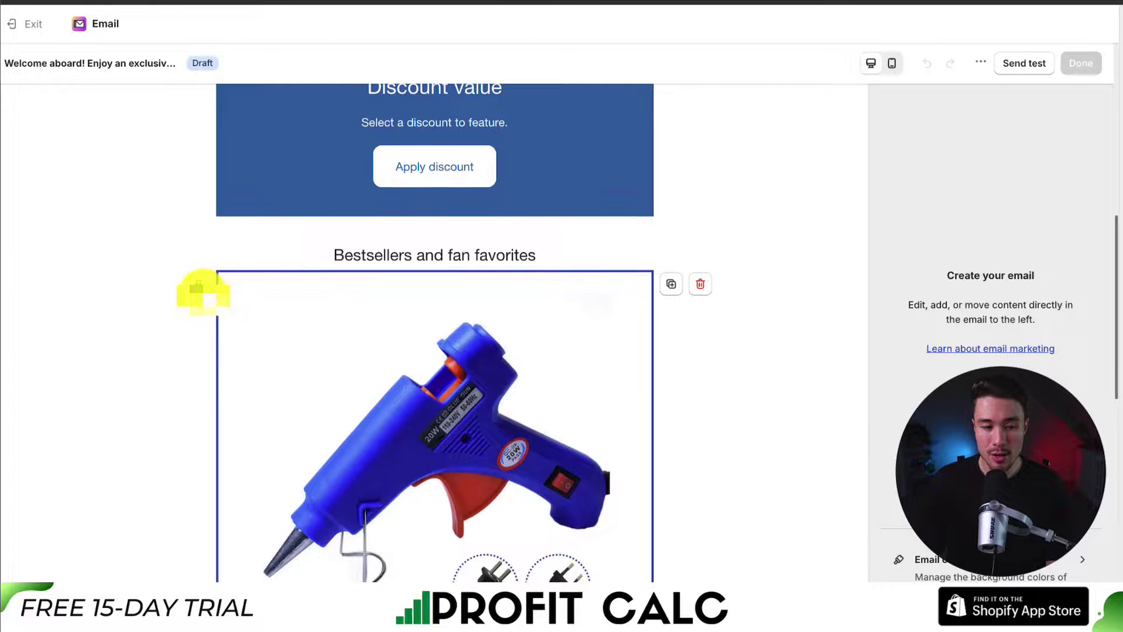
pyautogui.moveTo(201, 288); pyautogui.dragTo(421, 290)
pyautogui.scroll(-5, 421, 290)
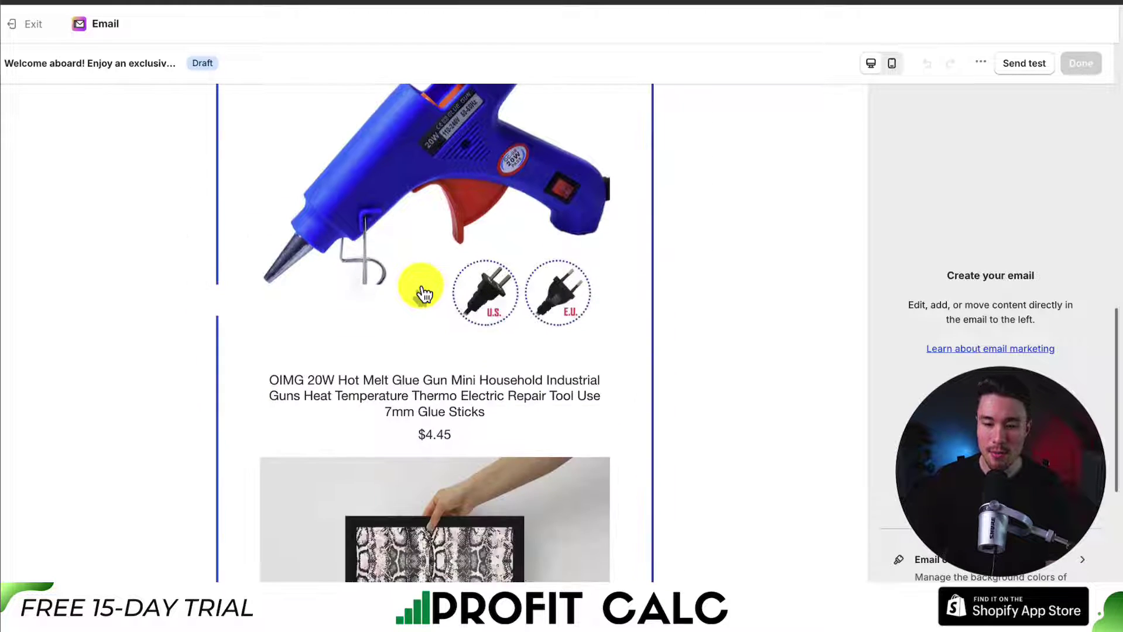
pyautogui.scroll(5, 421, 290)
# Step: Inspect the bestsellers product block settings, then exit the email editor back to the workflow
pyautogui.click(434, 353)
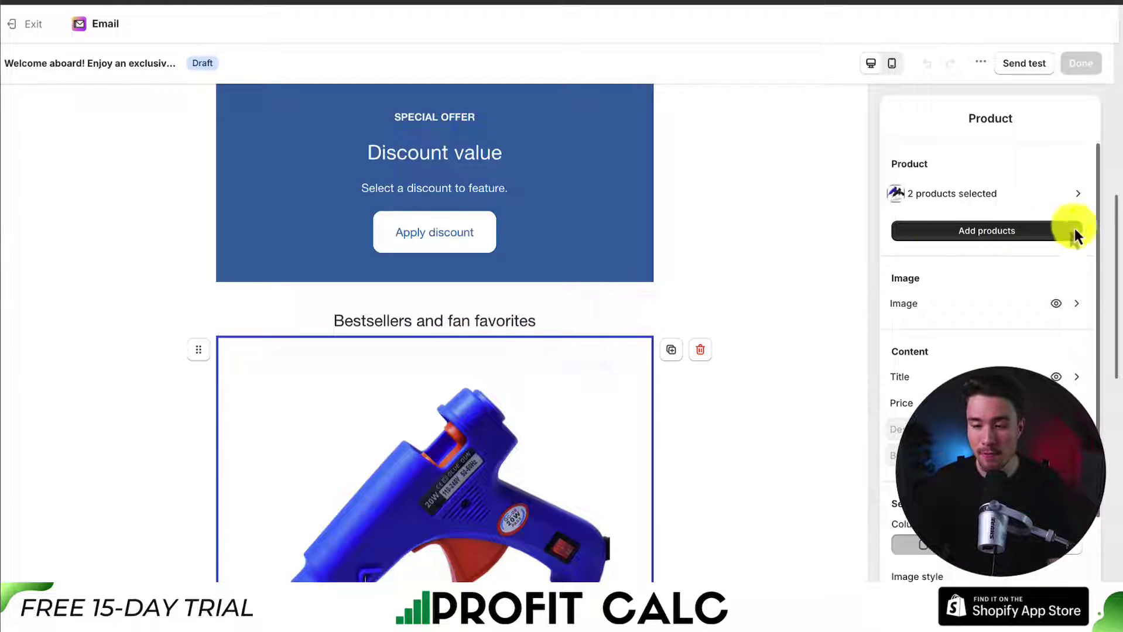
pyautogui.scroll(-3, 949, 354)
pyautogui.scroll(-10, 937, 333)
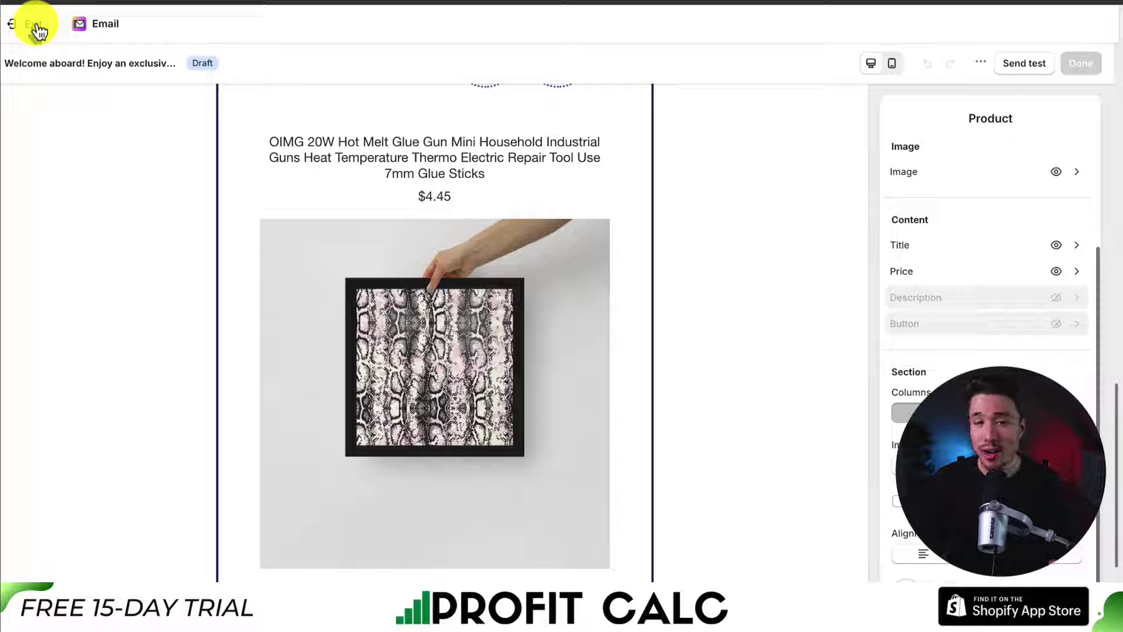
pyautogui.scroll(-5, 388, 476)
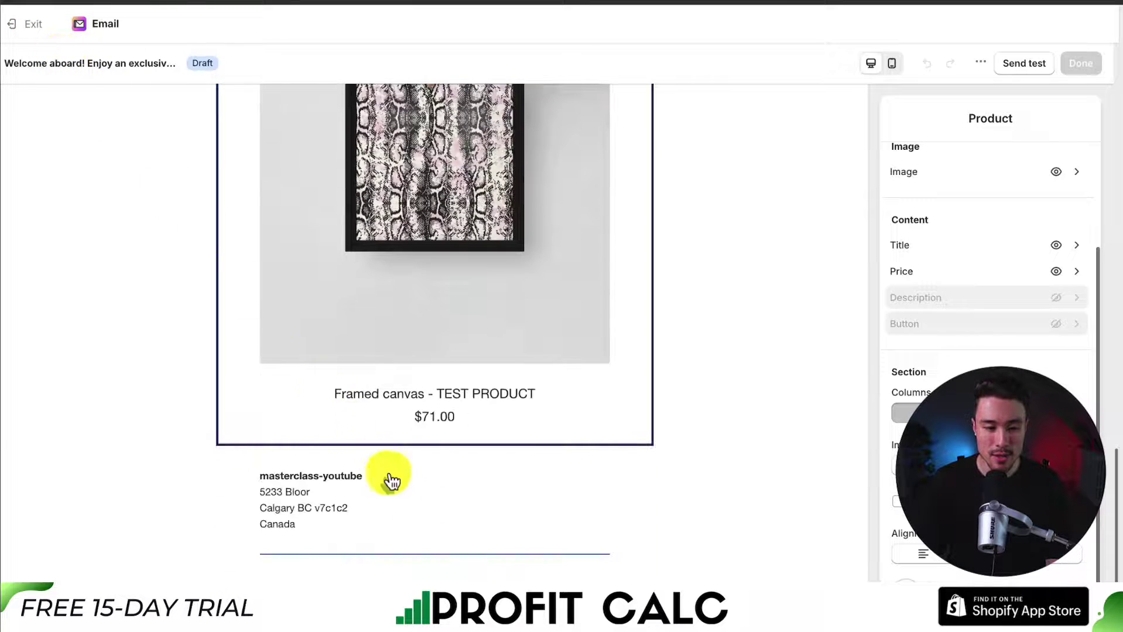
pyautogui.scroll(1, 451, 556)
pyautogui.click(18, 24)
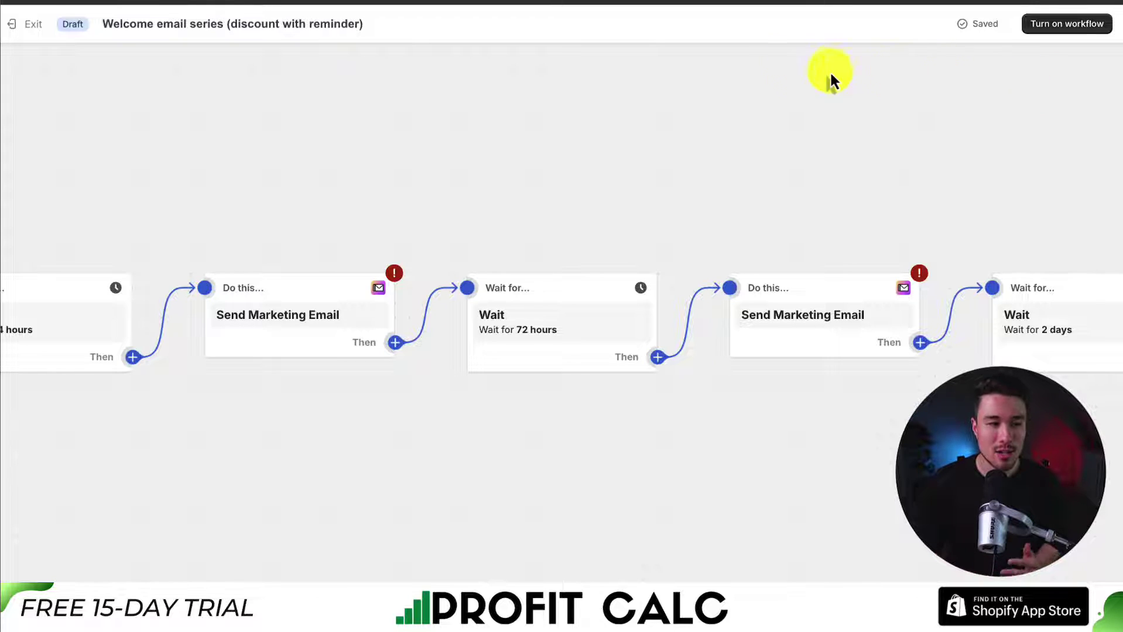
# Step: Exit the workflow editor and go to the Shopify Email overview page
pyautogui.click(36, 24)
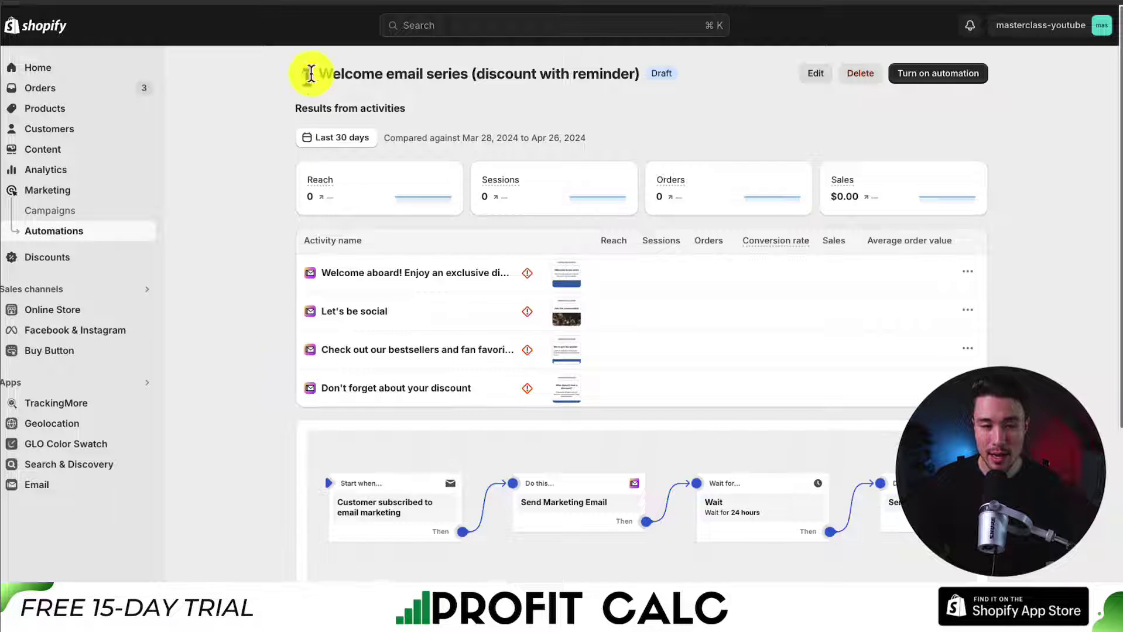
pyautogui.click(51, 486)
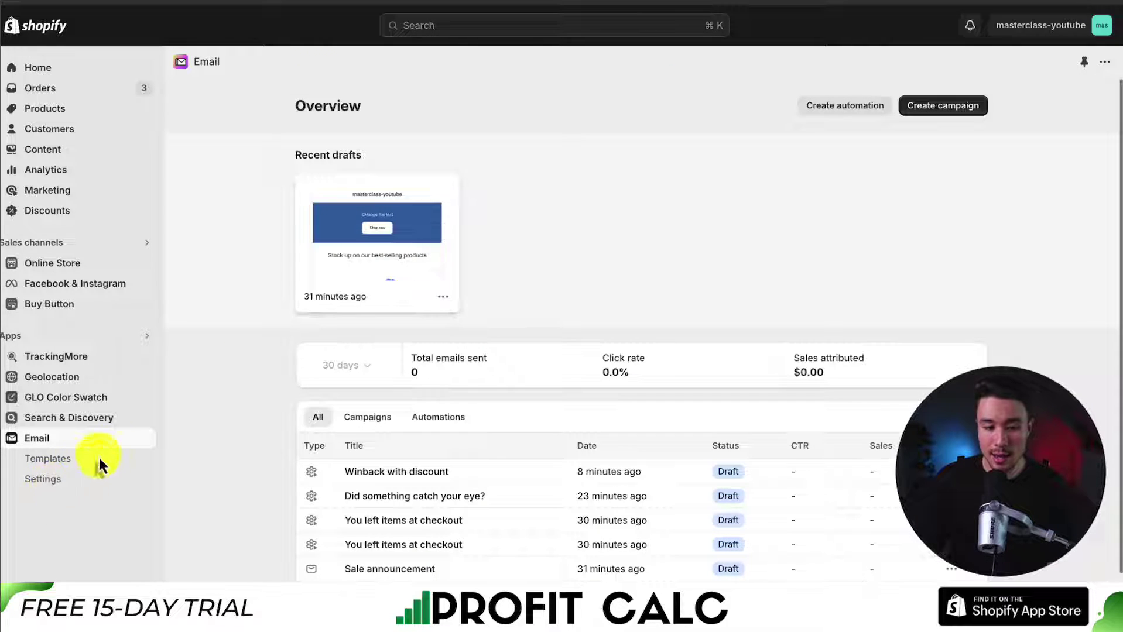
pyautogui.scroll(-3, 371, 288)
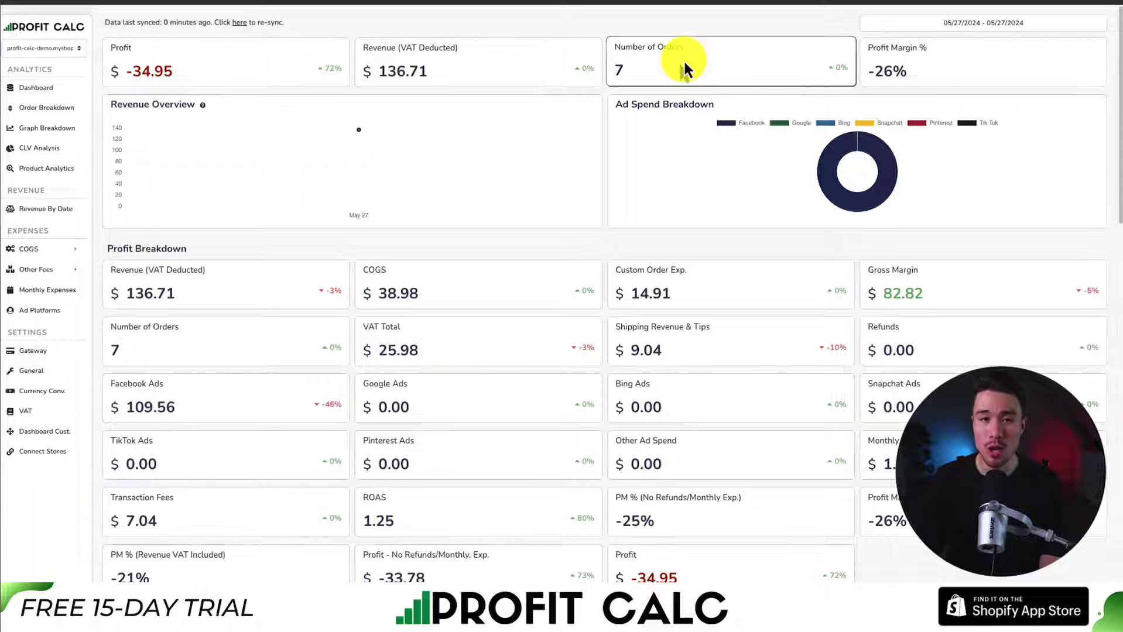
# Step: Set the dashboard range to Last 7 Days (05/21–05/27/2024) and scroll to the Order Breakdown
pyautogui.click(982, 25)
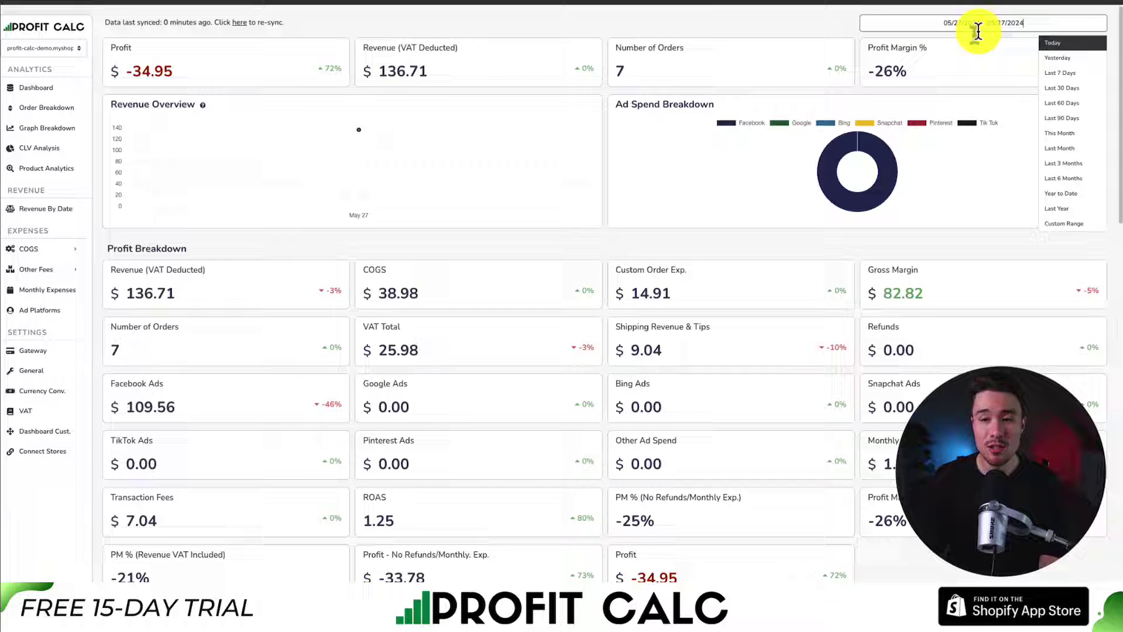
pyautogui.click(1094, 74)
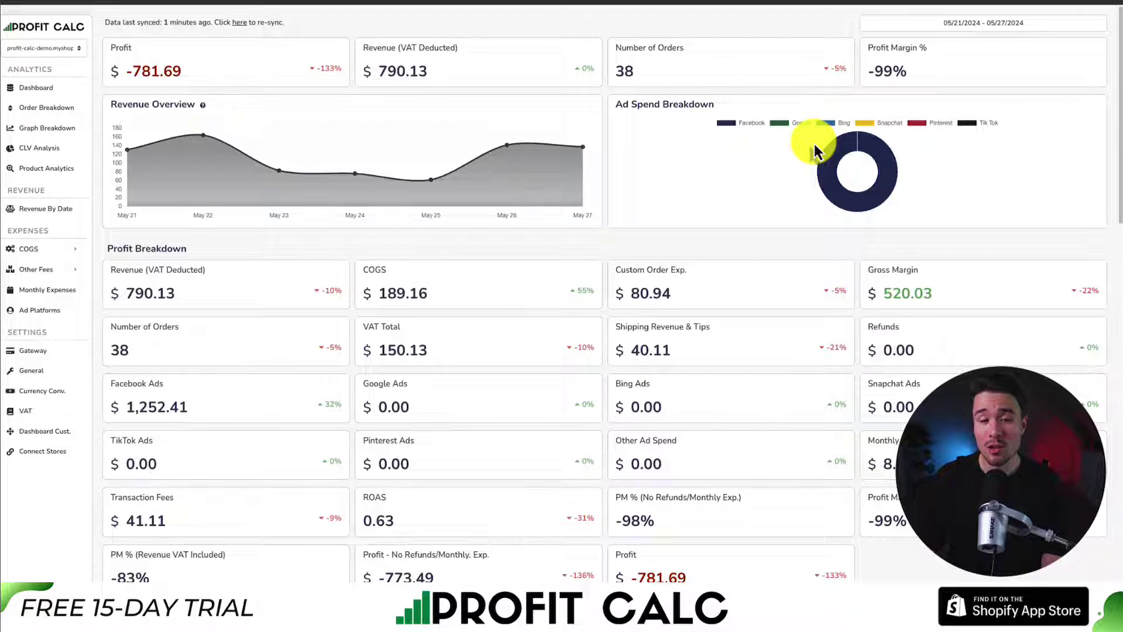
pyautogui.scroll(-1, 1120, 58)
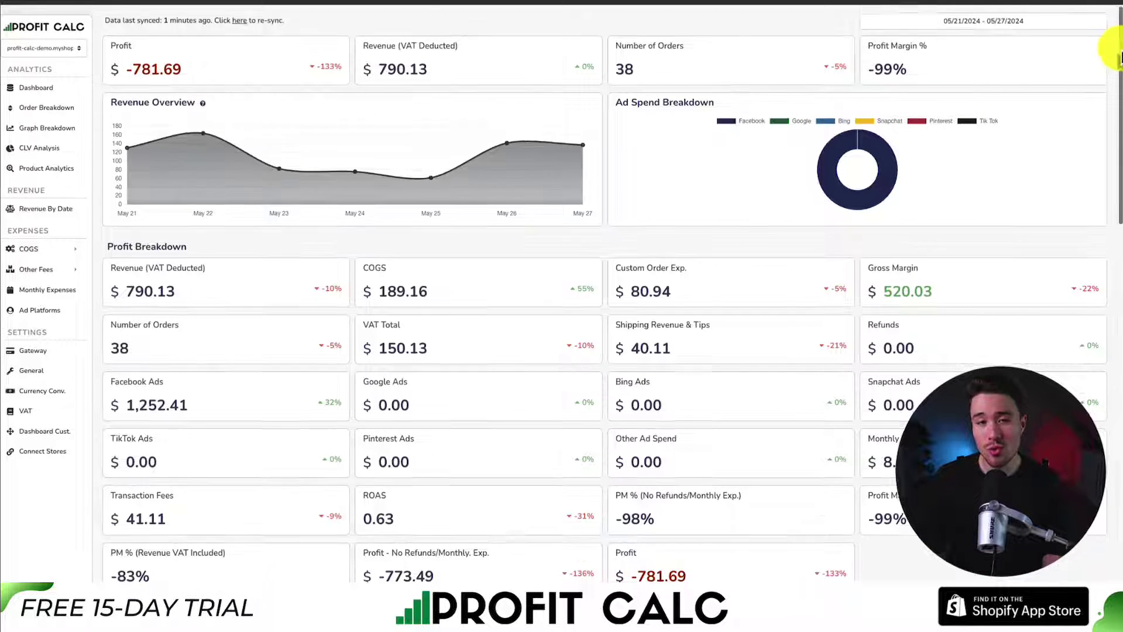
pyautogui.moveTo(1120, 59); pyautogui.dragTo(1086, 389)
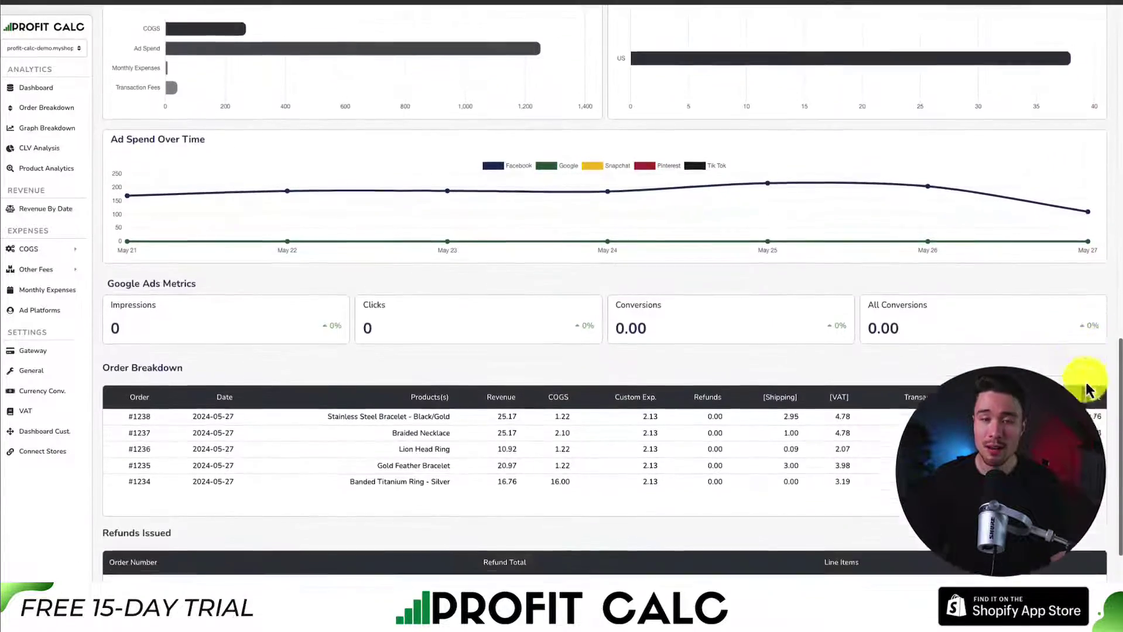
# Step: Scroll up the 7-day dashboard past Facebook ad spend, gross margin and COGS to the top
pyautogui.scroll(-3, 1086, 390)
pyautogui.scroll(2, 1088, 400)
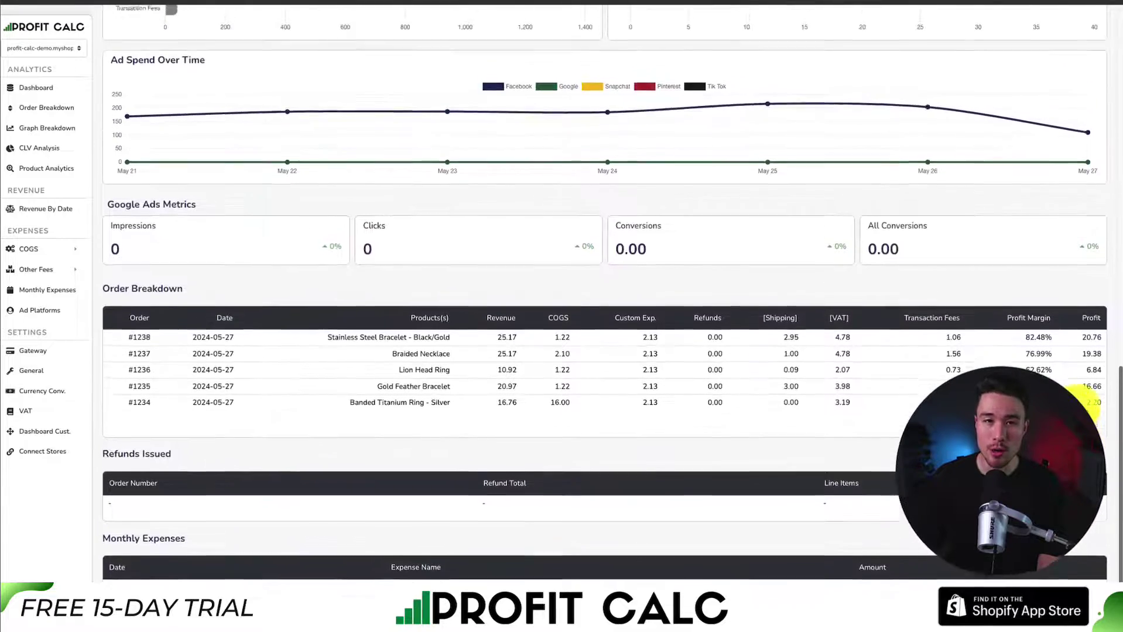
pyautogui.scroll(6, 1088, 392)
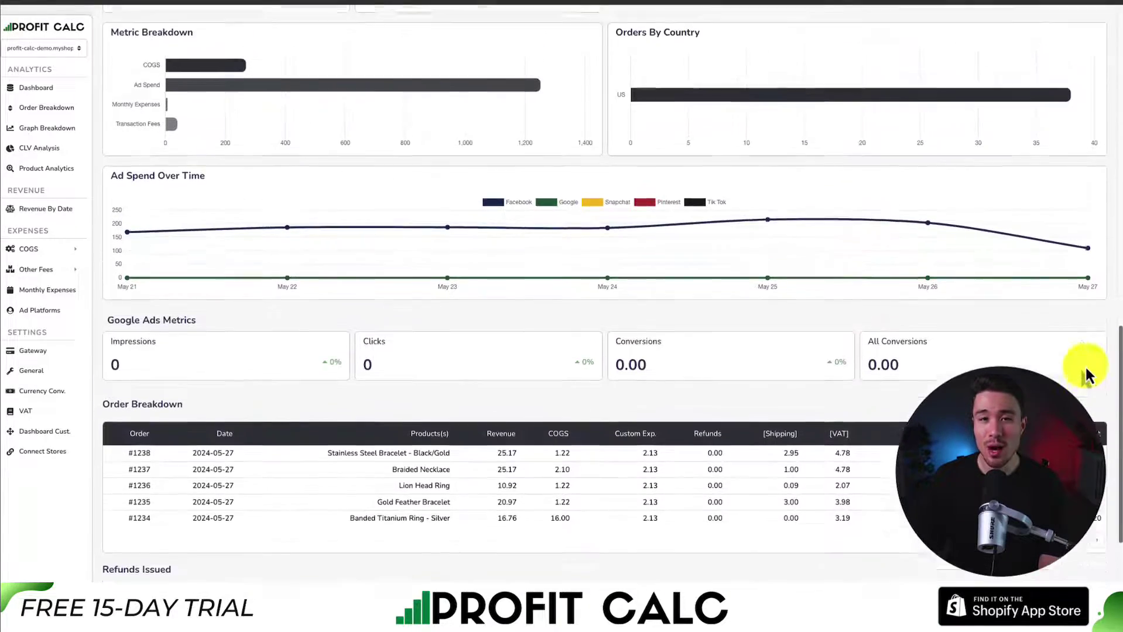
pyautogui.scroll(4, 1093, 275)
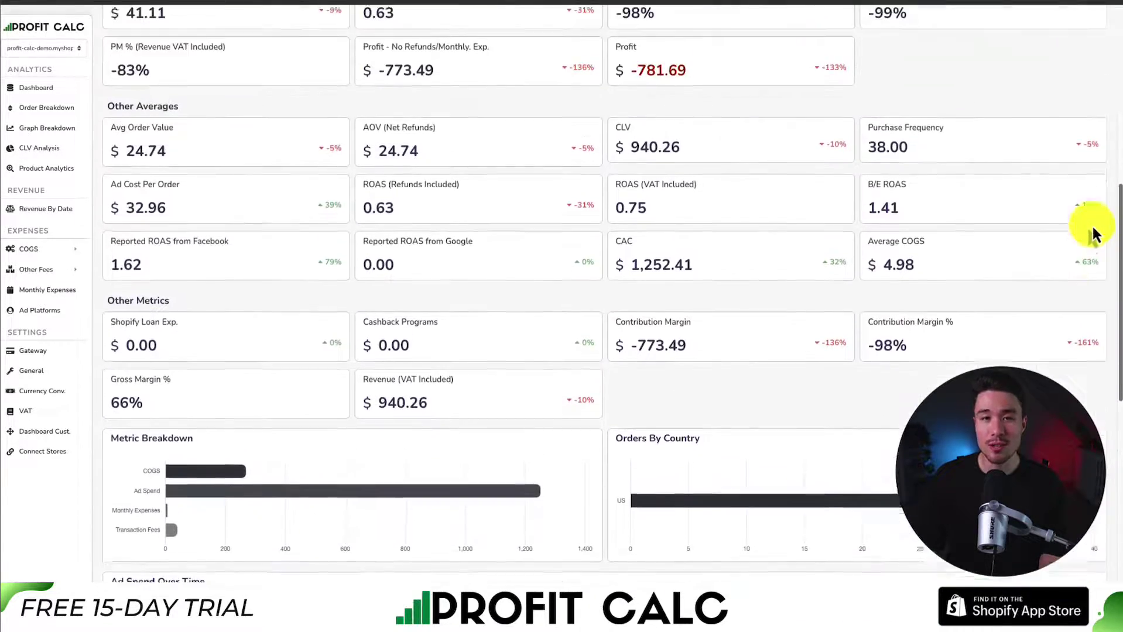
pyautogui.scroll(5, 1098, 214)
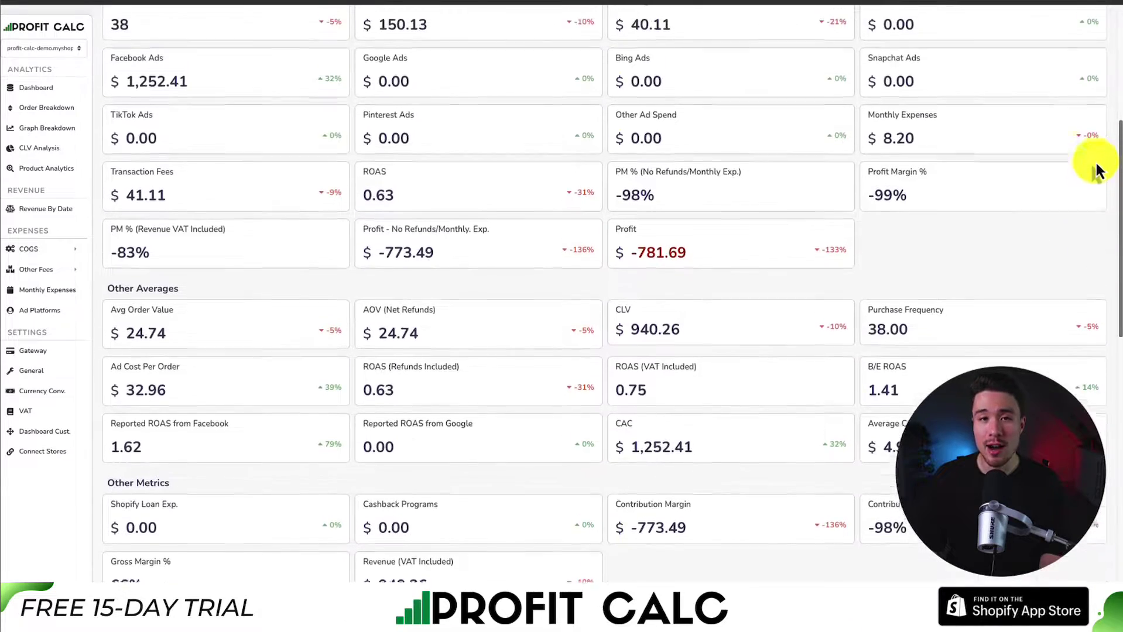
pyautogui.scroll(3, 1072, 81)
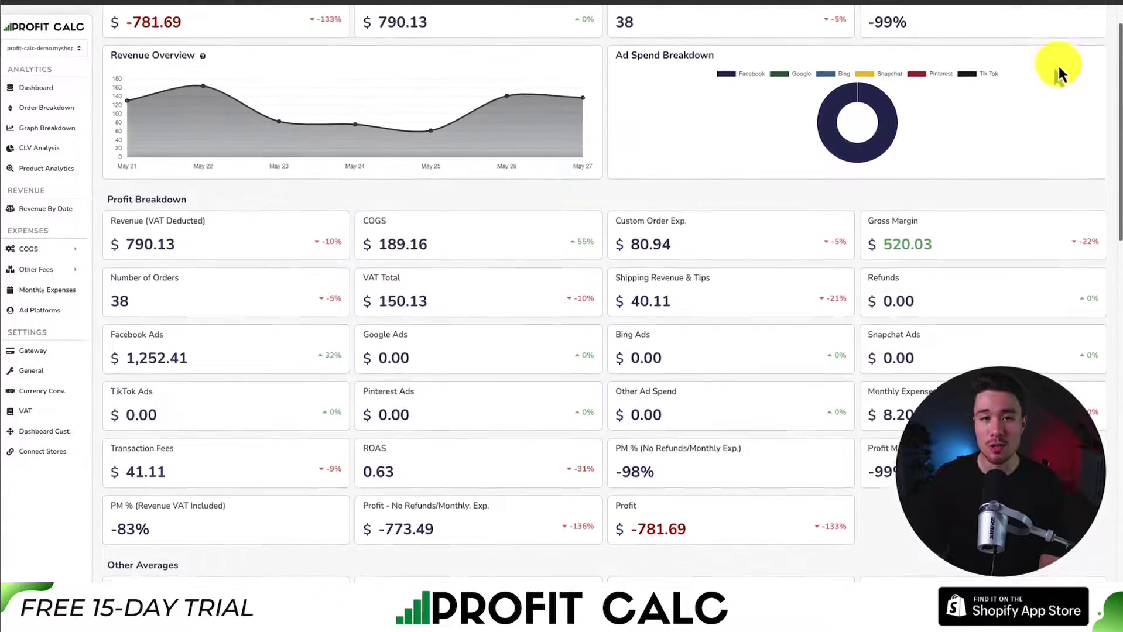